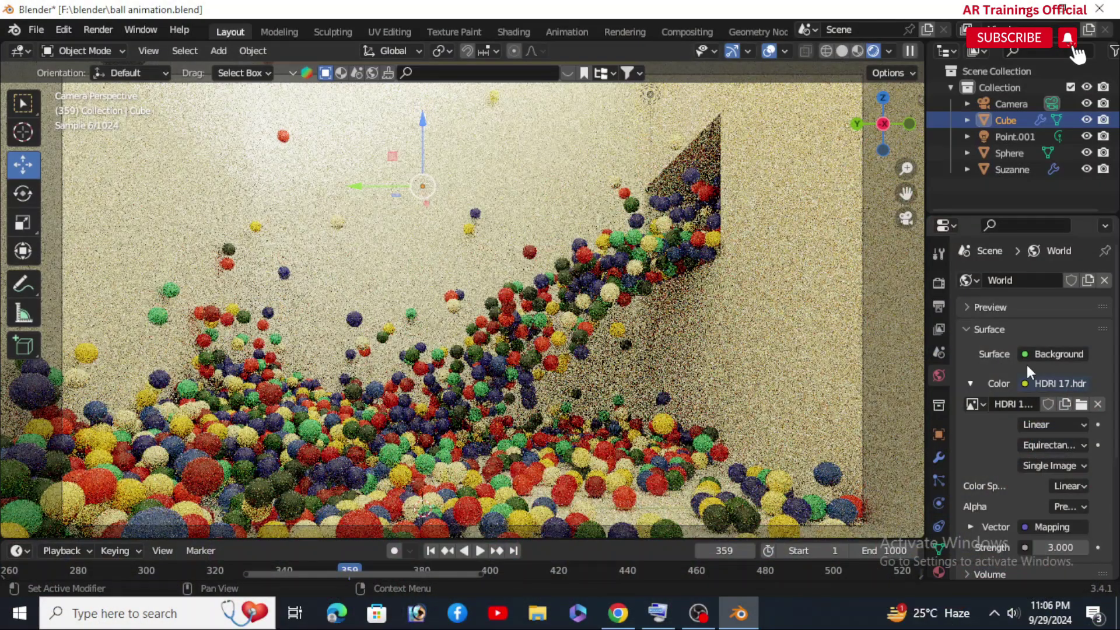
Step: Close the startup splash over the empty ball animation - Copy.blend scene
click(864, 308)
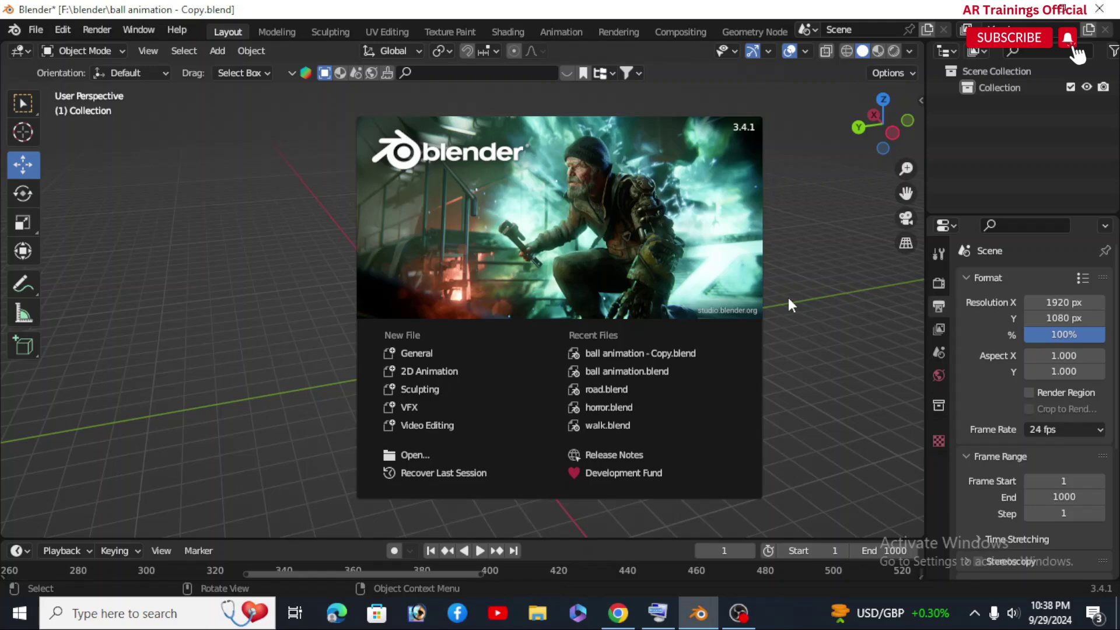
Step: Add a cube to the empty scene and enlarge it
click(851, 314)
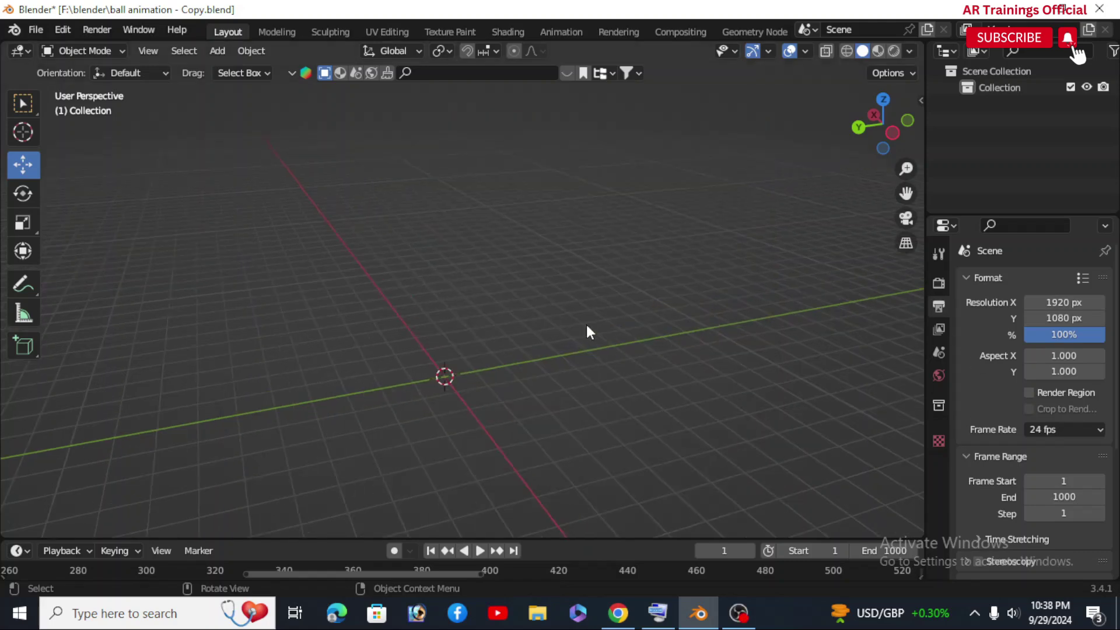
shift+middle_drag(451, 355, 548, 347)
key(shift+a)
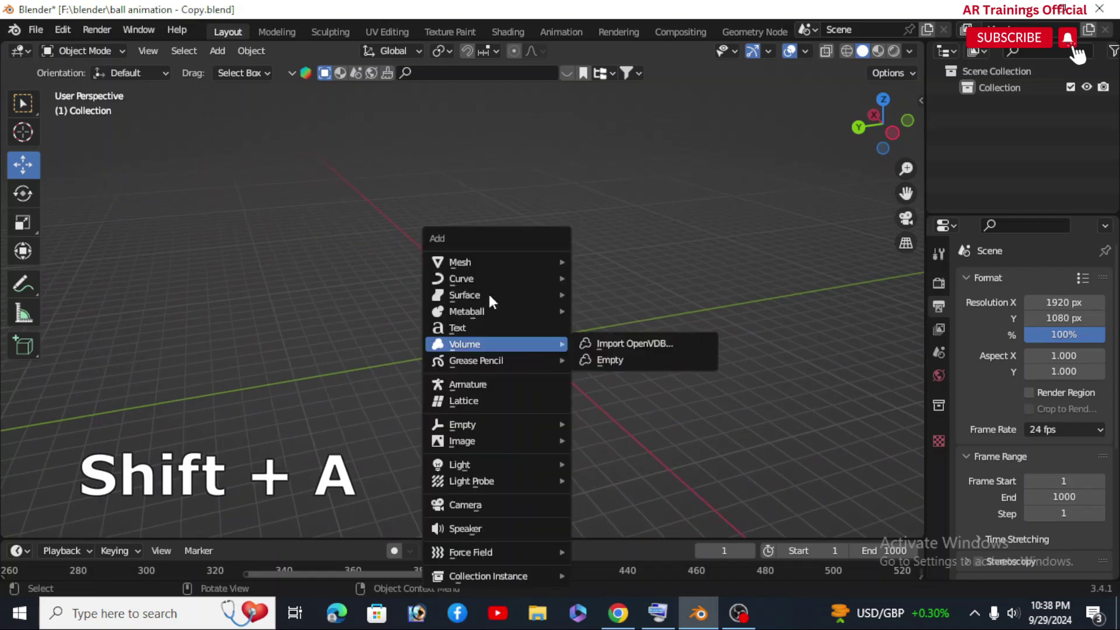
mouse_move(514, 262)
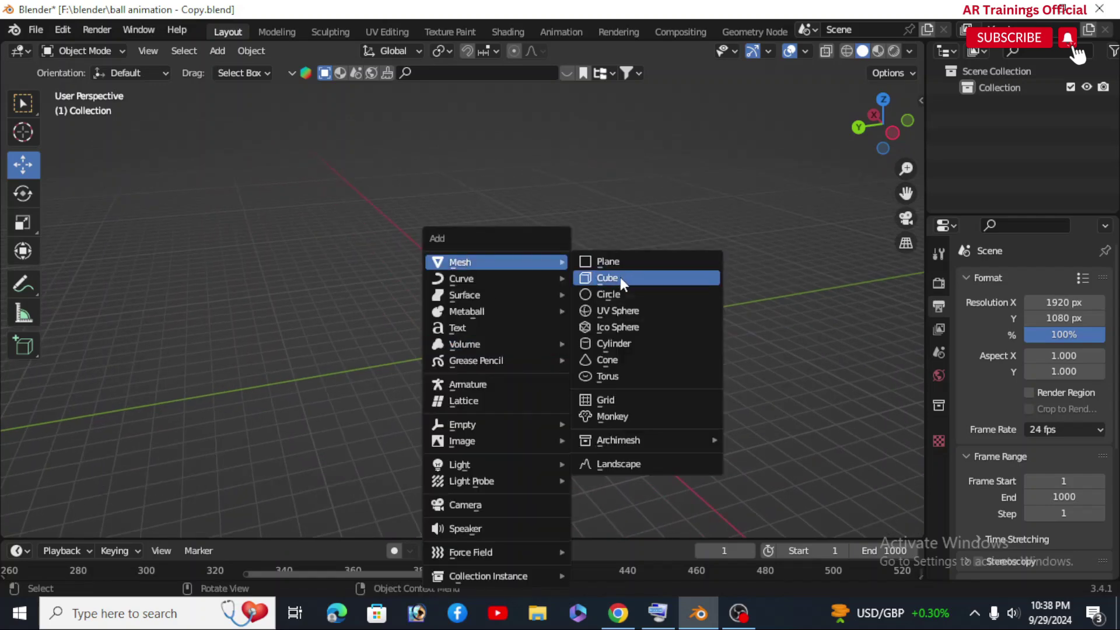
click(620, 278)
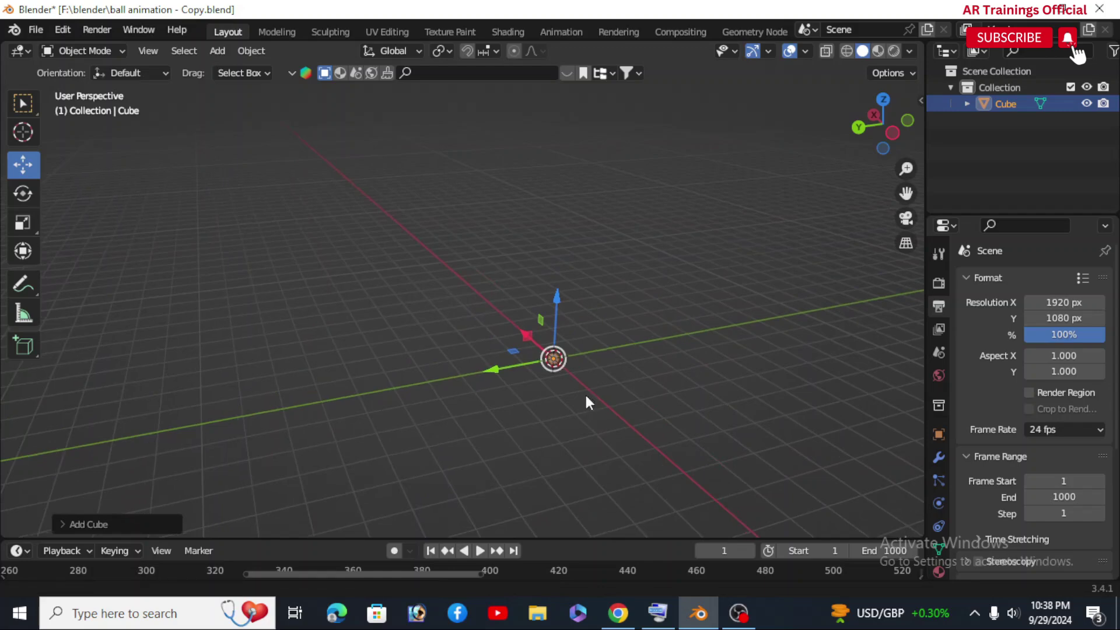
shift+middle_drag(584, 393, 568, 352)
key(s)
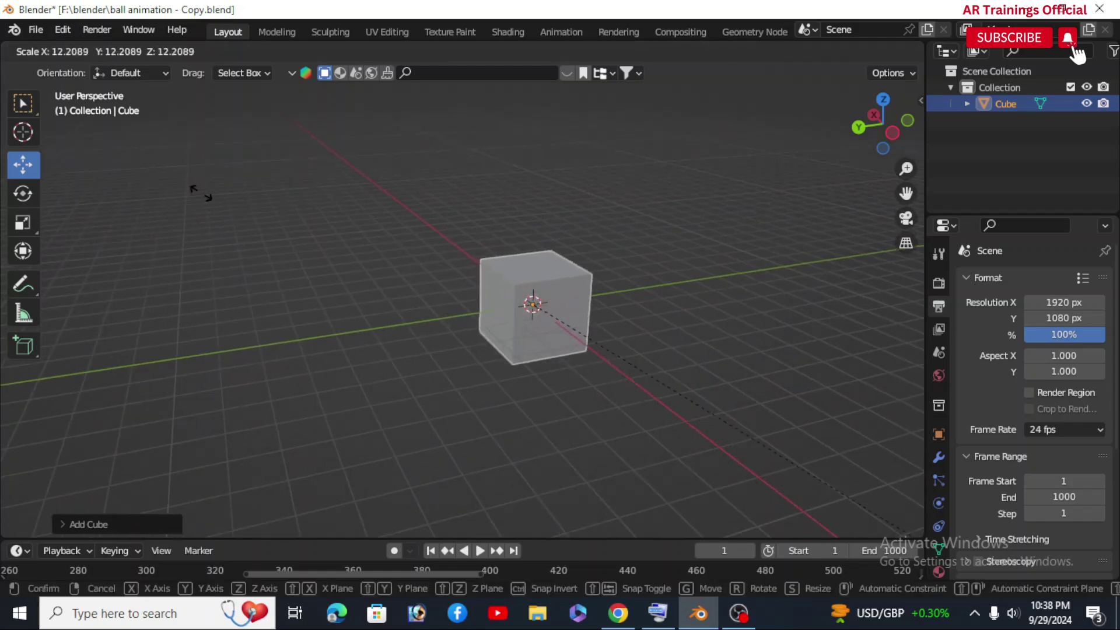
click(233, 202)
Step: Set the cube's scale to X 35, Y 19 and Z 15 in the sidebar
key(n)
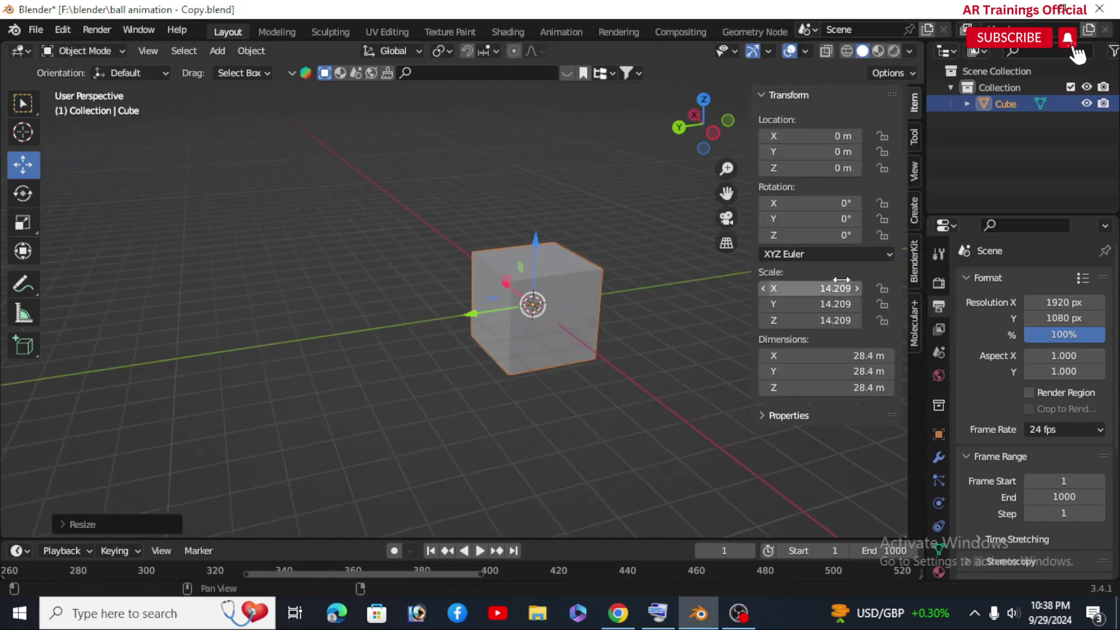
click(838, 287)
key(Return)
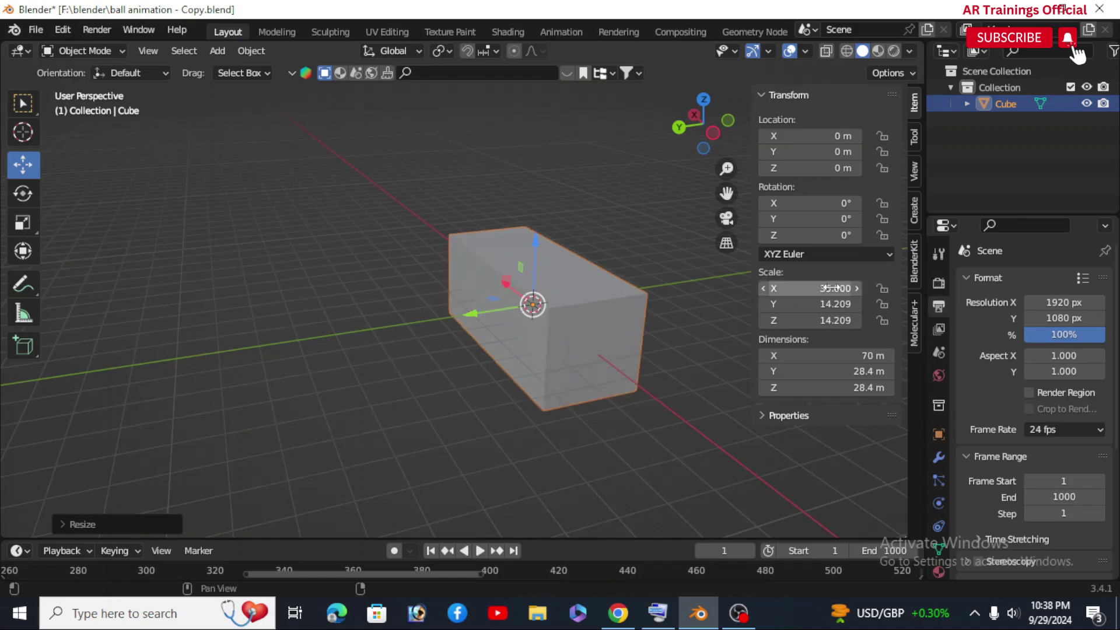
click(822, 303)
text(19)
key(Return)
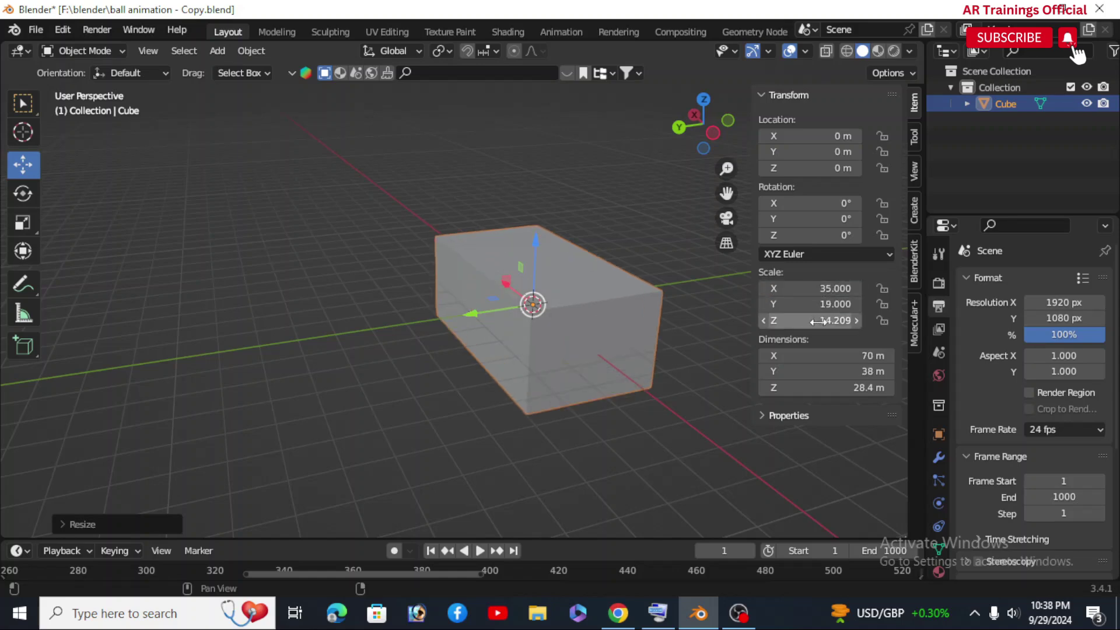
click(835, 319)
text(15)
key(Return)
Step: In Edit Mode, delete the box's top face to open it
key(n)
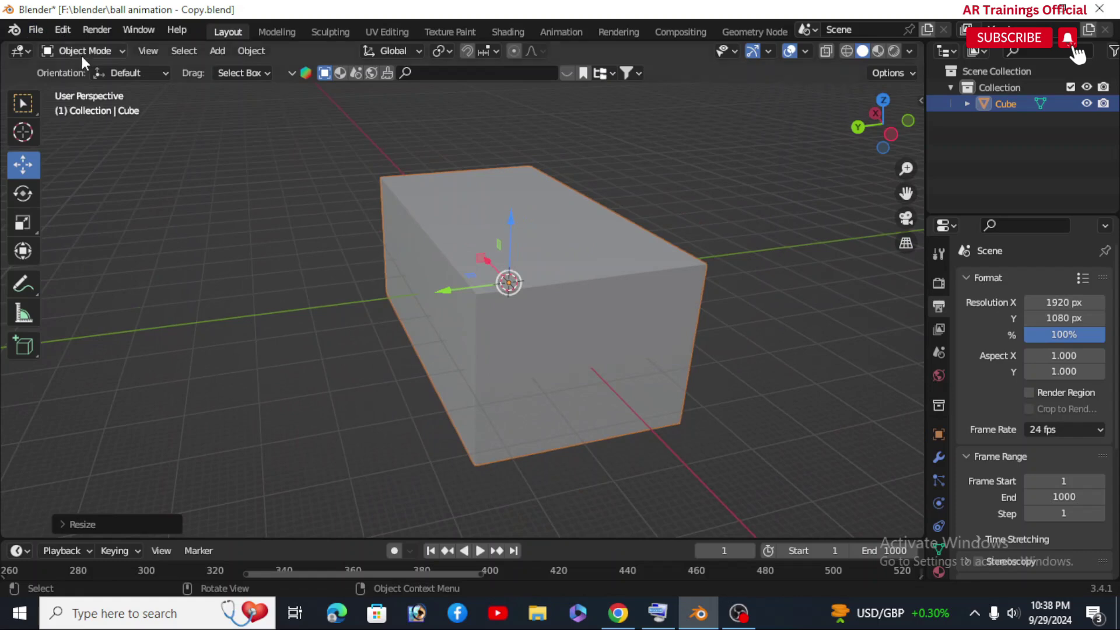
click(85, 51)
click(80, 86)
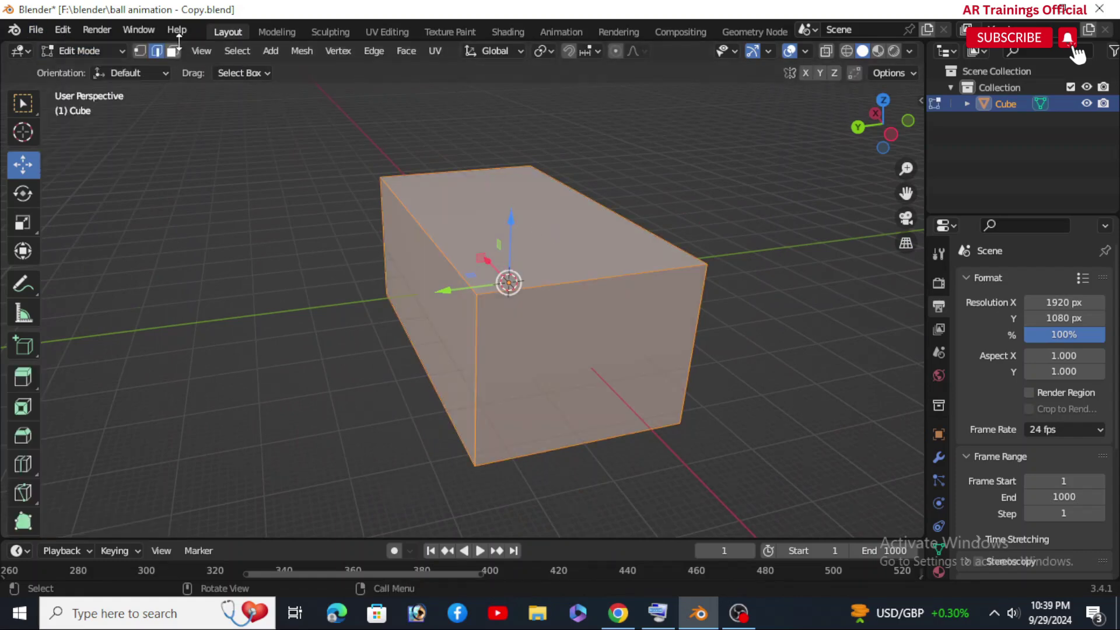
click(172, 50)
click(525, 212)
key(x)
click(534, 258)
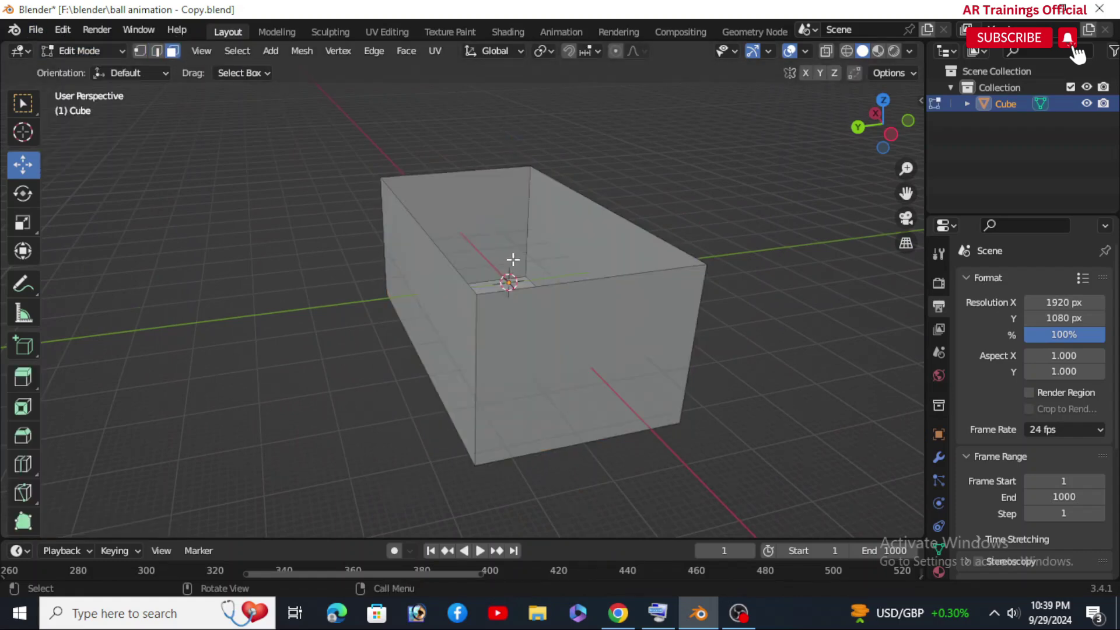
Step: Add two vertical and two horizontal loop cuts to the box in wireframe view
key(Tab)
click(79, 51)
click(84, 88)
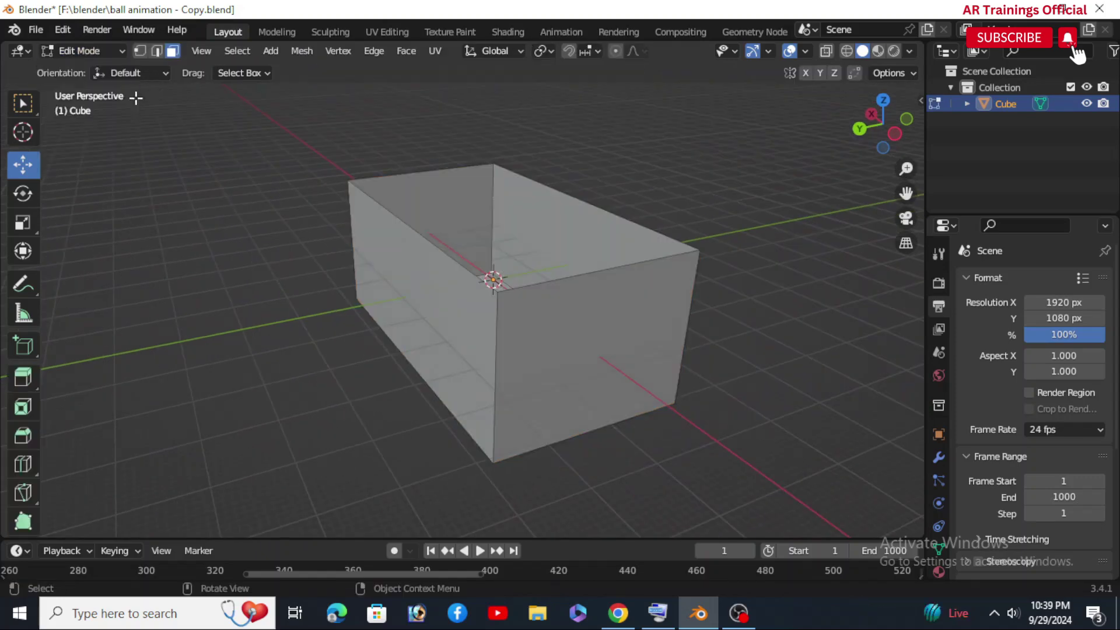
middle_drag(501, 269, 478, 234)
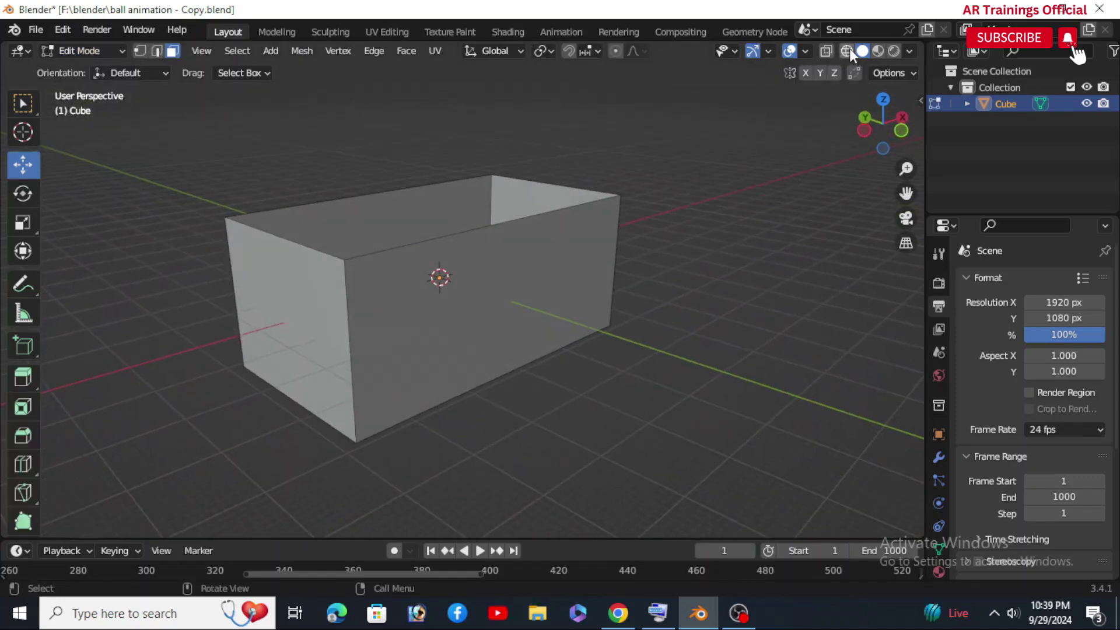
click(847, 51)
mouse_move(467, 280)
middle_down()
mouse_move(461, 287)
mouse_move(580, 217)
mouse_move(603, 260)
middle_up()
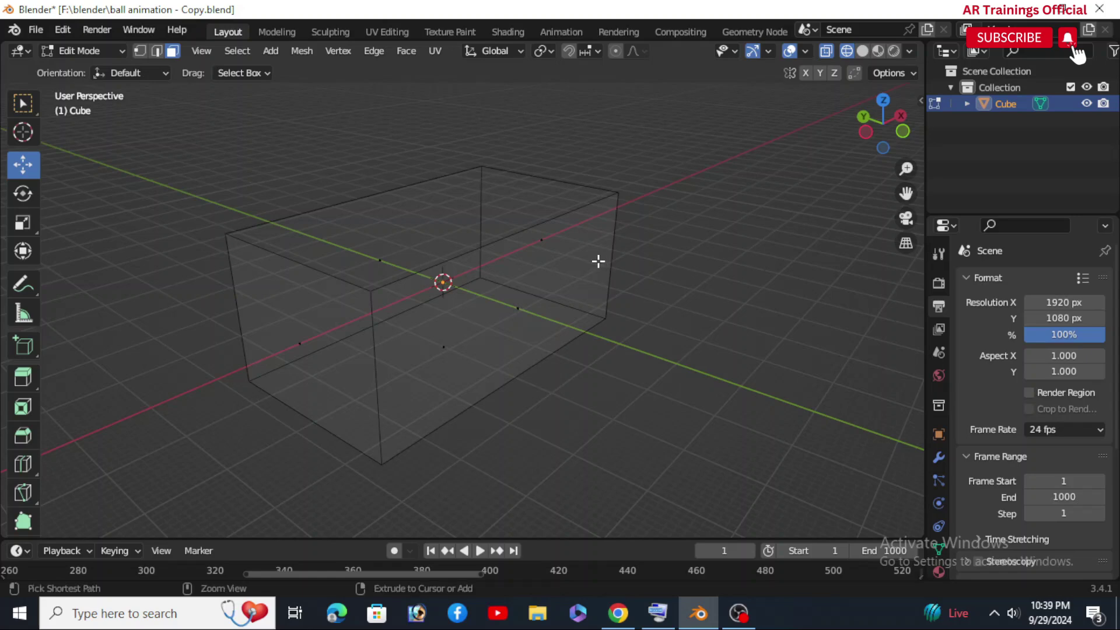
key(ctrl+r)
scroll(526, 227, up, 1)
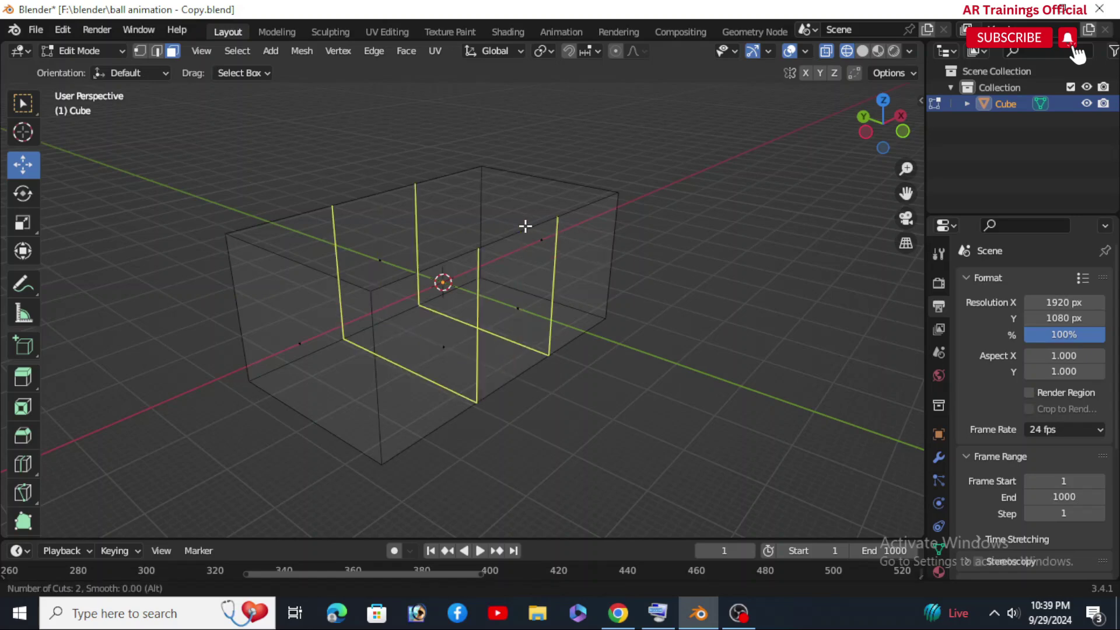
click(526, 227)
click(585, 214)
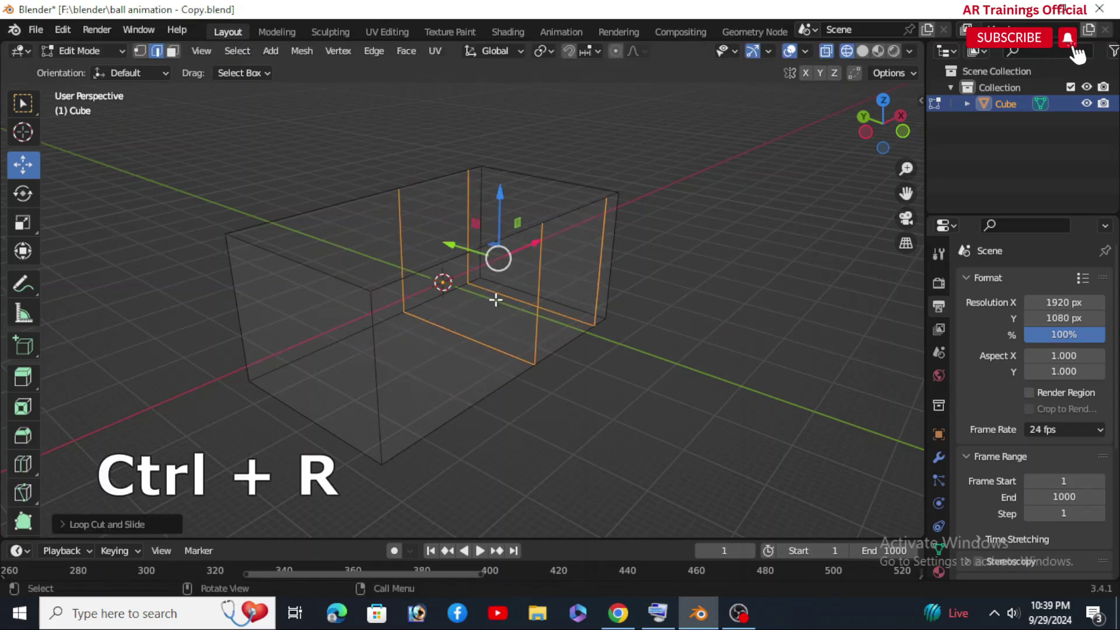
key(ctrl+r)
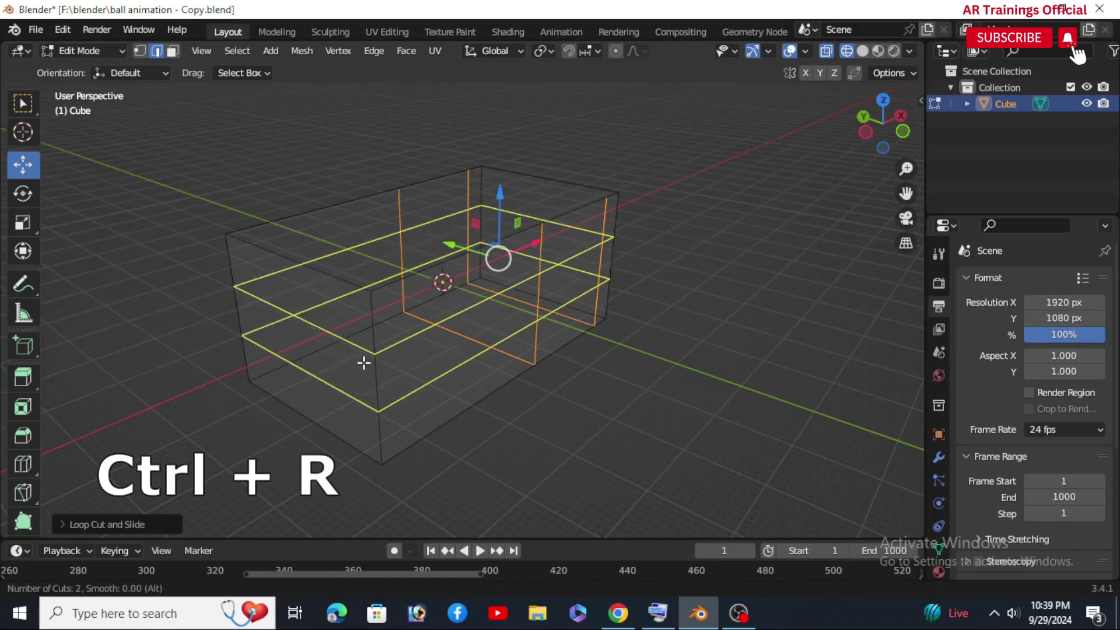
click(373, 322)
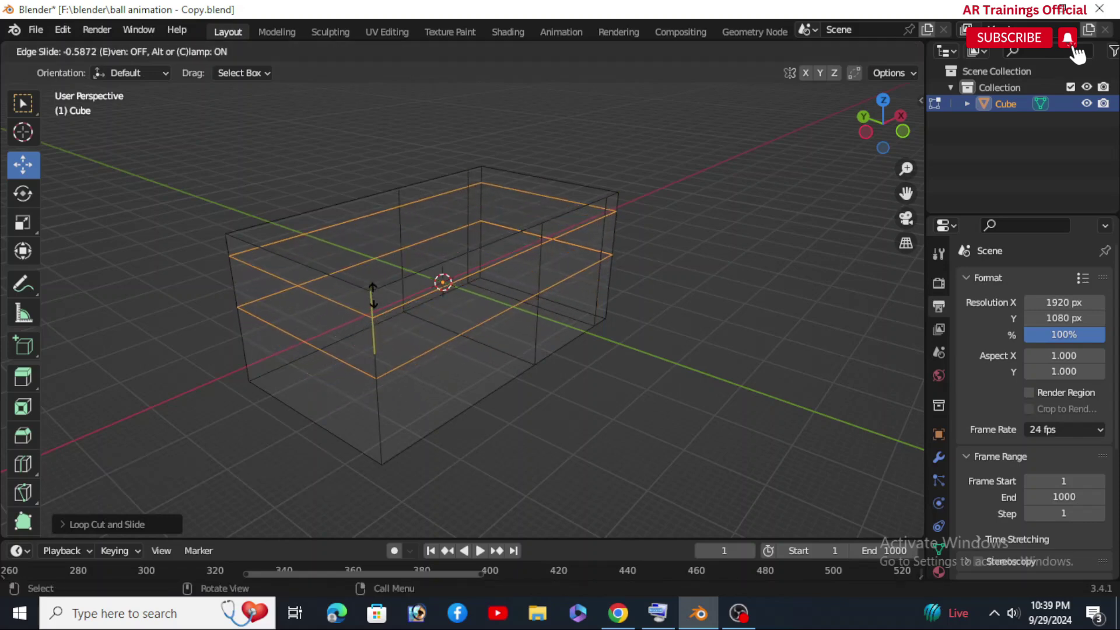
click(374, 302)
Step: Return to Object Mode, then re-enter Edit Mode with wireframe shading
click(85, 51)
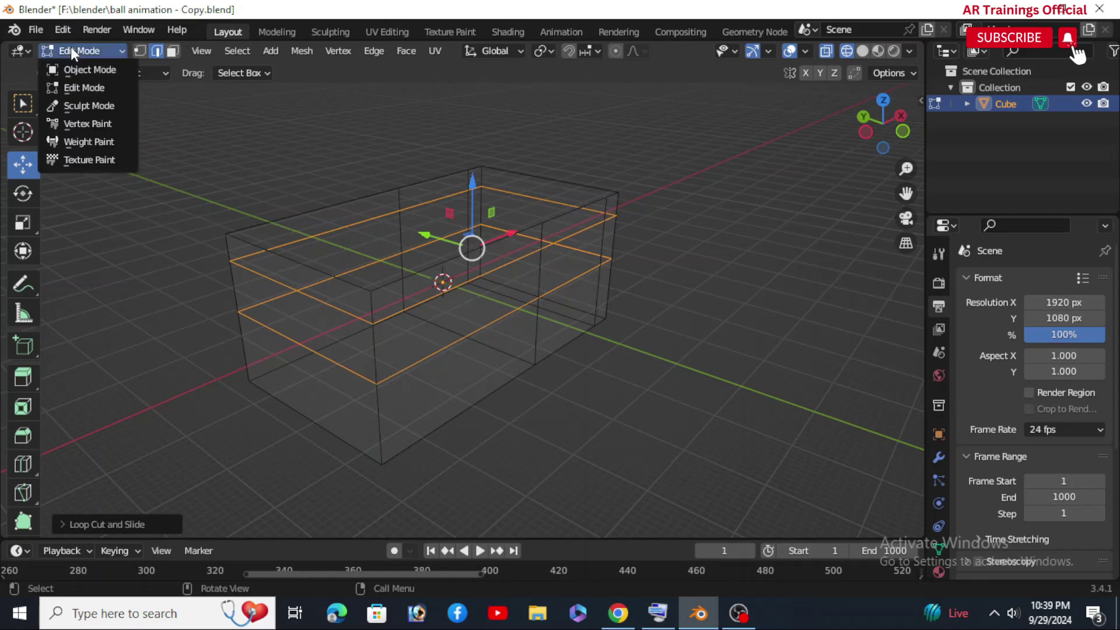
click(82, 68)
scroll(637, 263, up, 4)
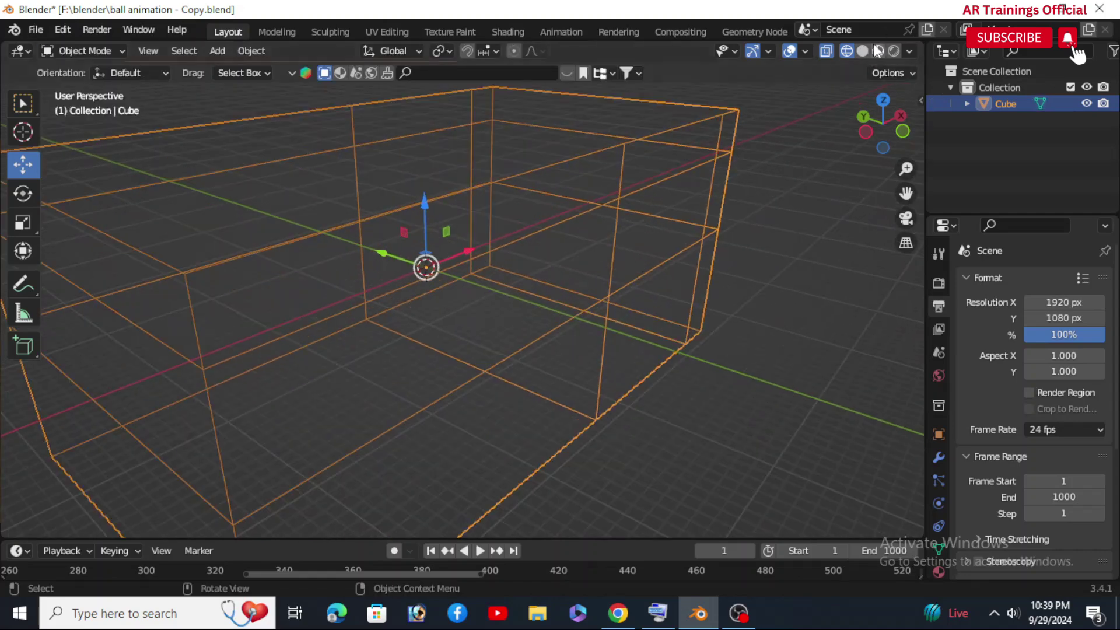
key(shift+z)
click(84, 51)
click(82, 85)
scroll(710, 111, down, 4)
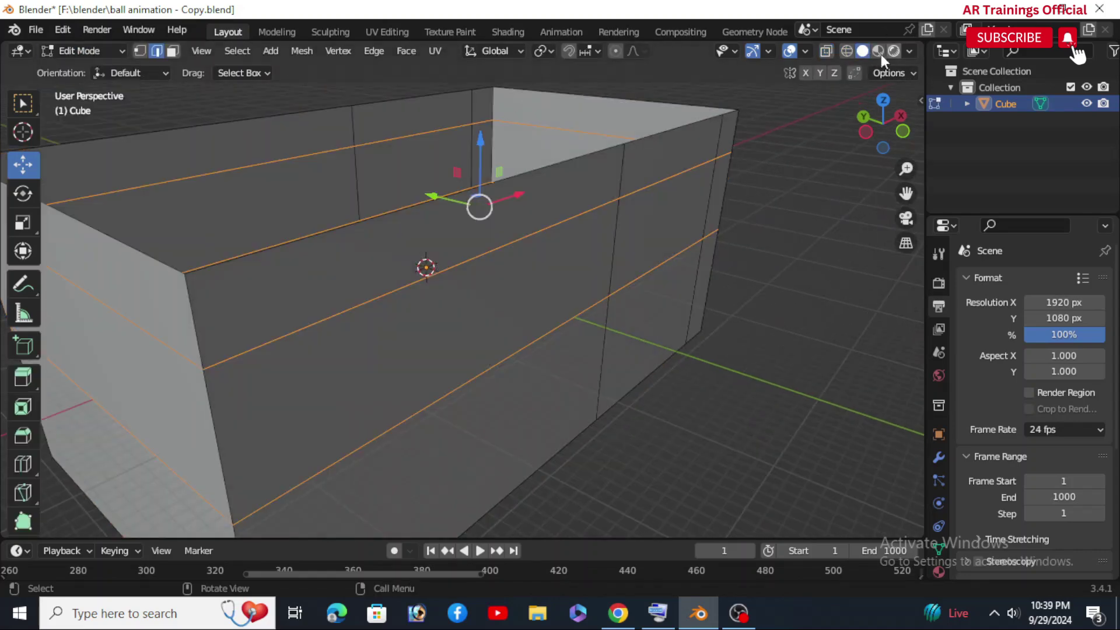
click(847, 50)
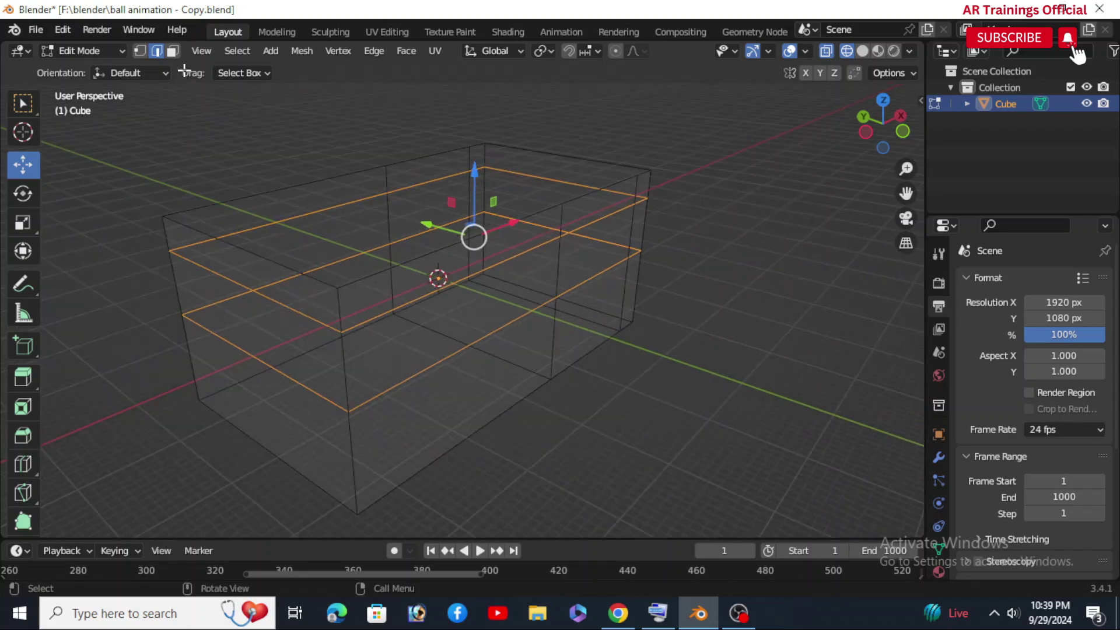
Step: Extrude a face on the box's right wall outward into a chute
click(172, 51)
click(605, 257)
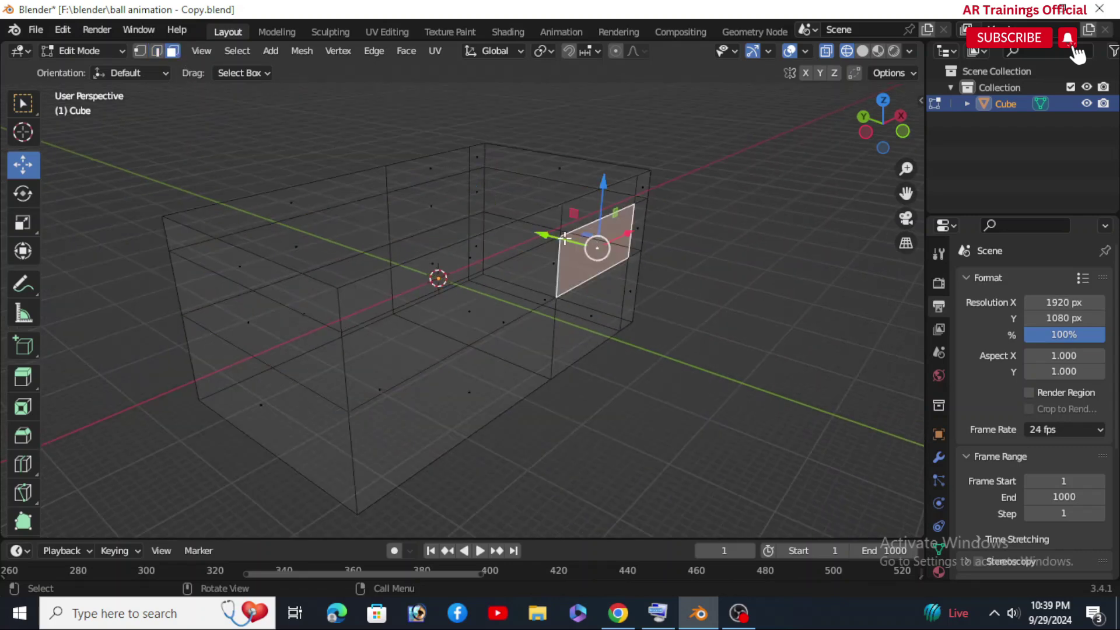
drag(565, 238, 565, 238)
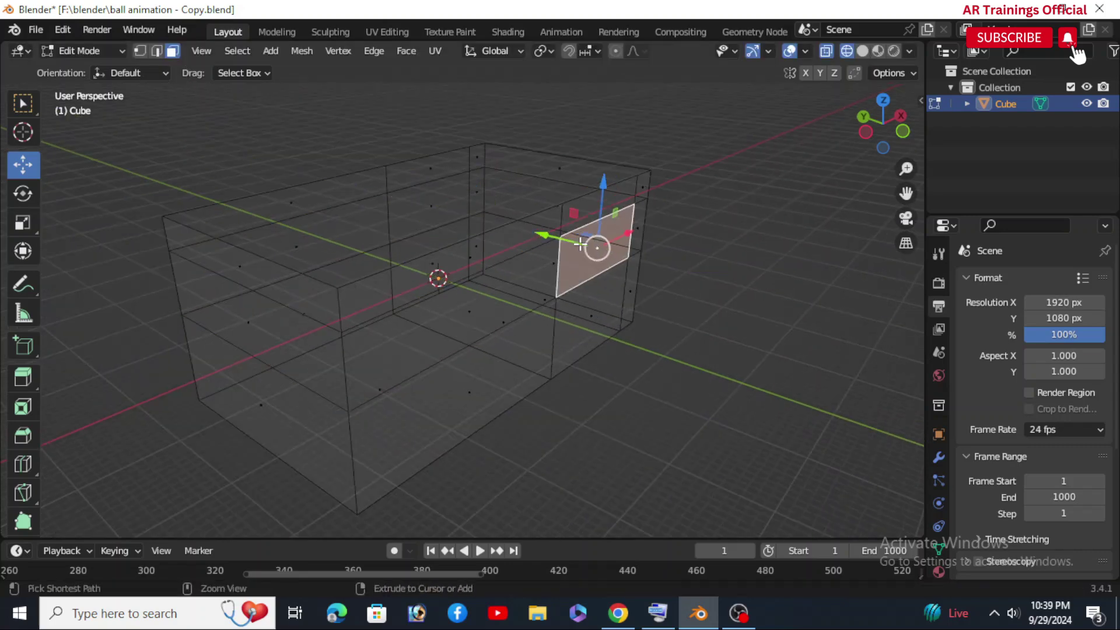
click(16, 377)
drag(653, 260, 758, 298)
middle_drag(758, 299, 507, 457)
Step: Back in Object Mode with solid shading, add a monkey head
click(84, 50)
click(99, 68)
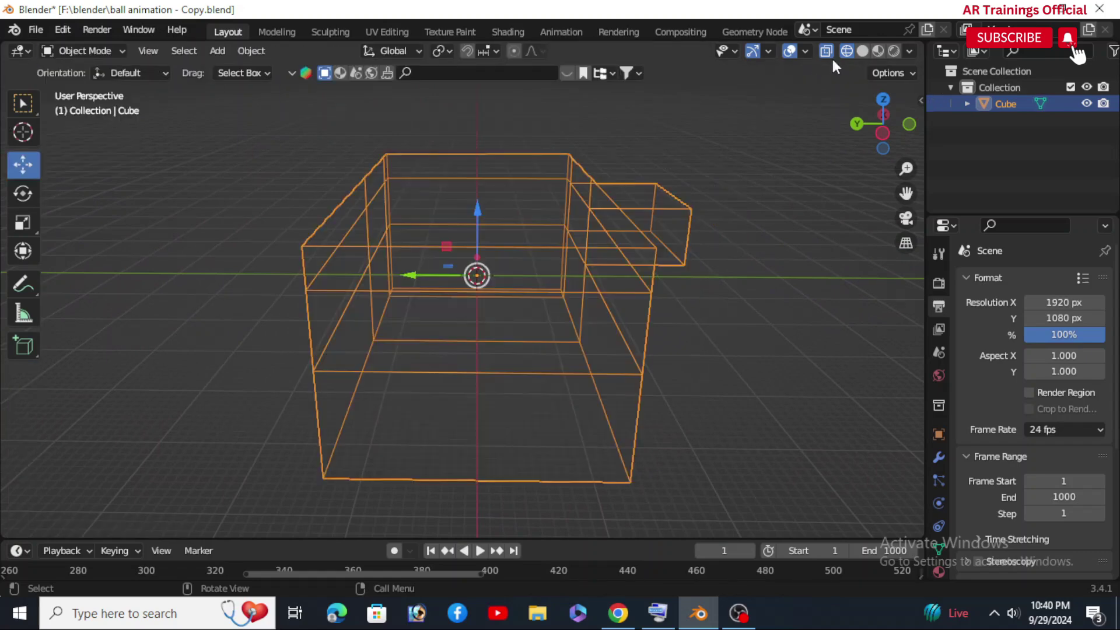
click(862, 50)
mouse_move(744, 225)
middle_down()
mouse_move(873, 255)
mouse_move(492, 170)
mouse_move(506, 235)
middle_up()
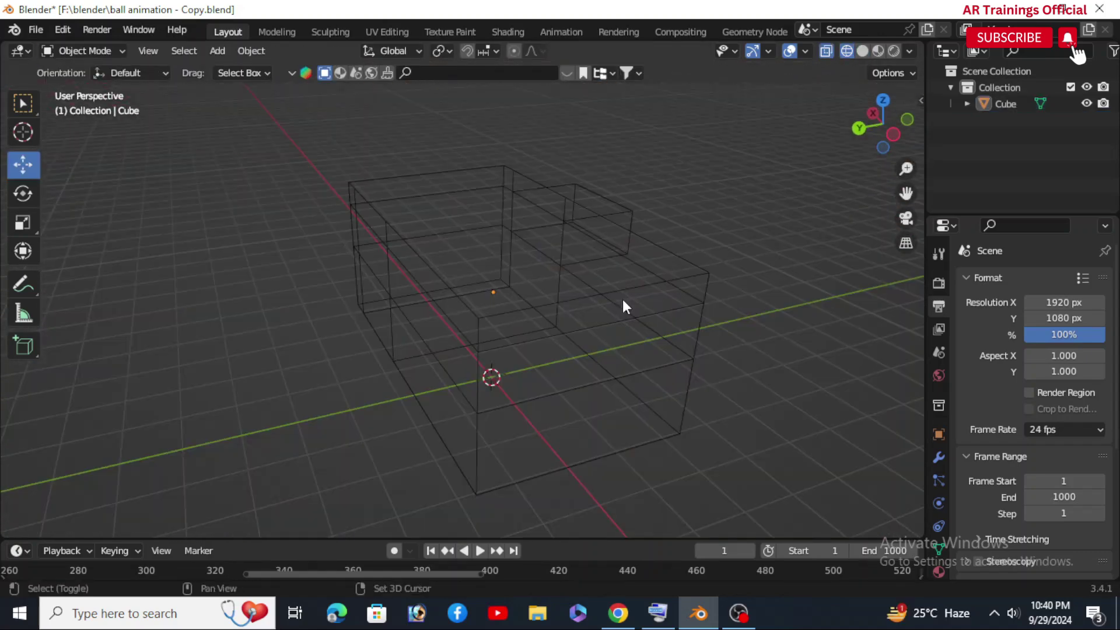
key(shift+a)
mouse_move(589, 261)
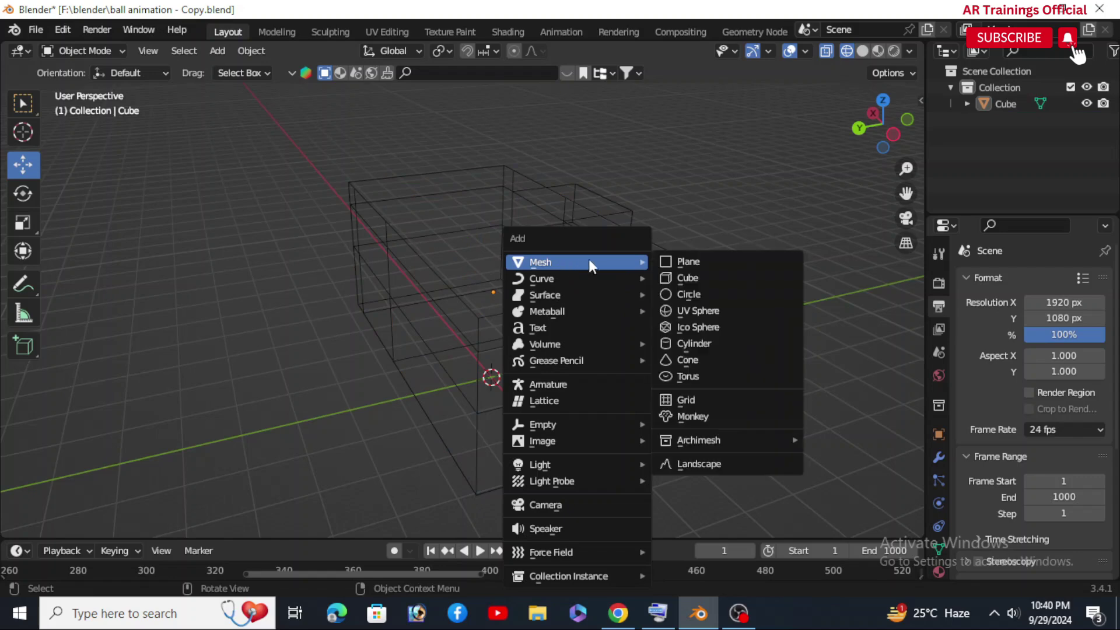
click(708, 423)
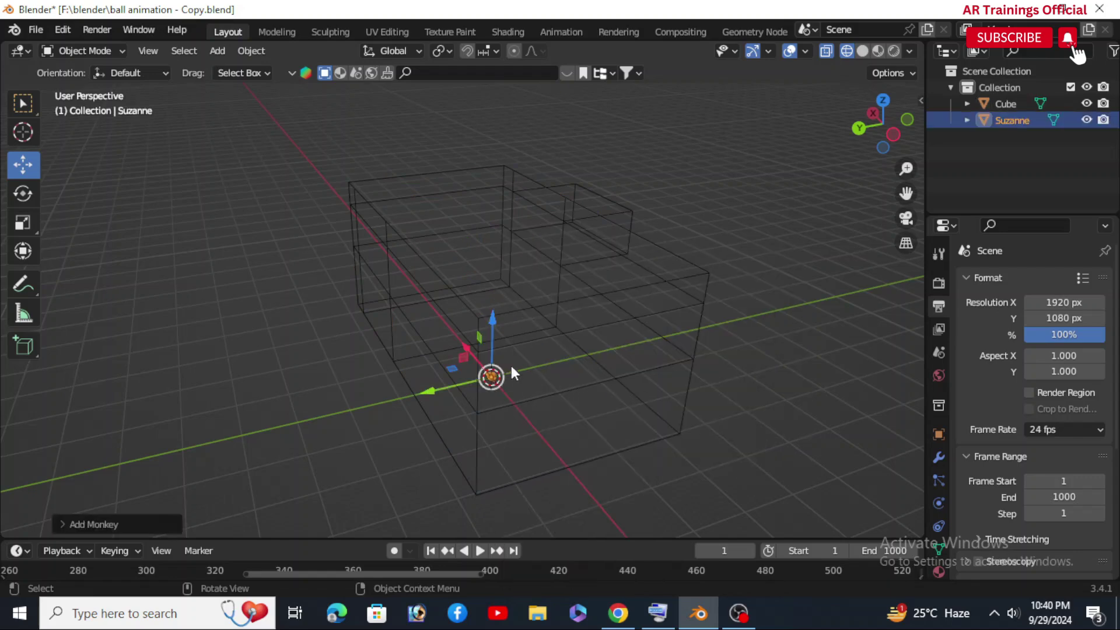
Step: Scale the monkey head to about 2.16 and move it beside the side chute
key(g)
key(s)
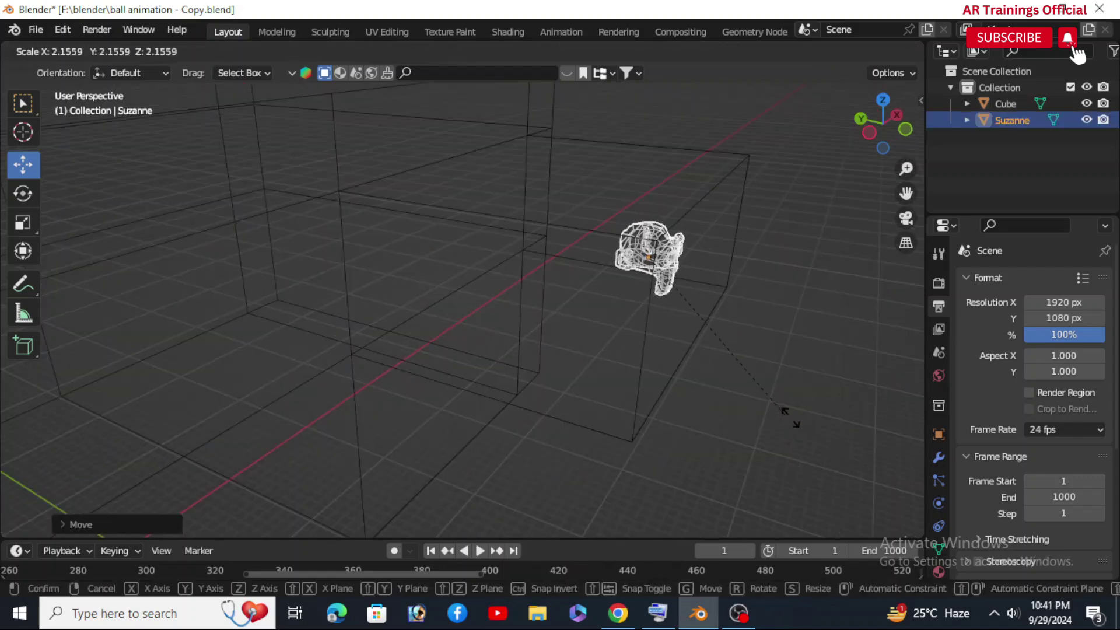
click(834, 450)
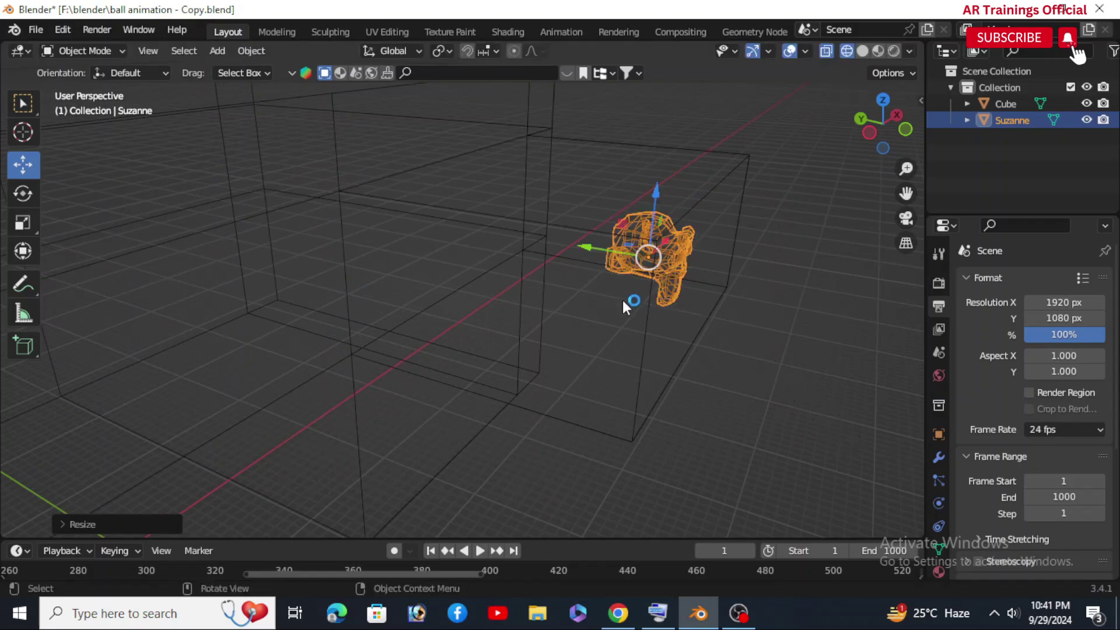
scroll(623, 310, down, 4)
key(g)
click(618, 293)
key(shift+z)
scroll(649, 301, up, 4)
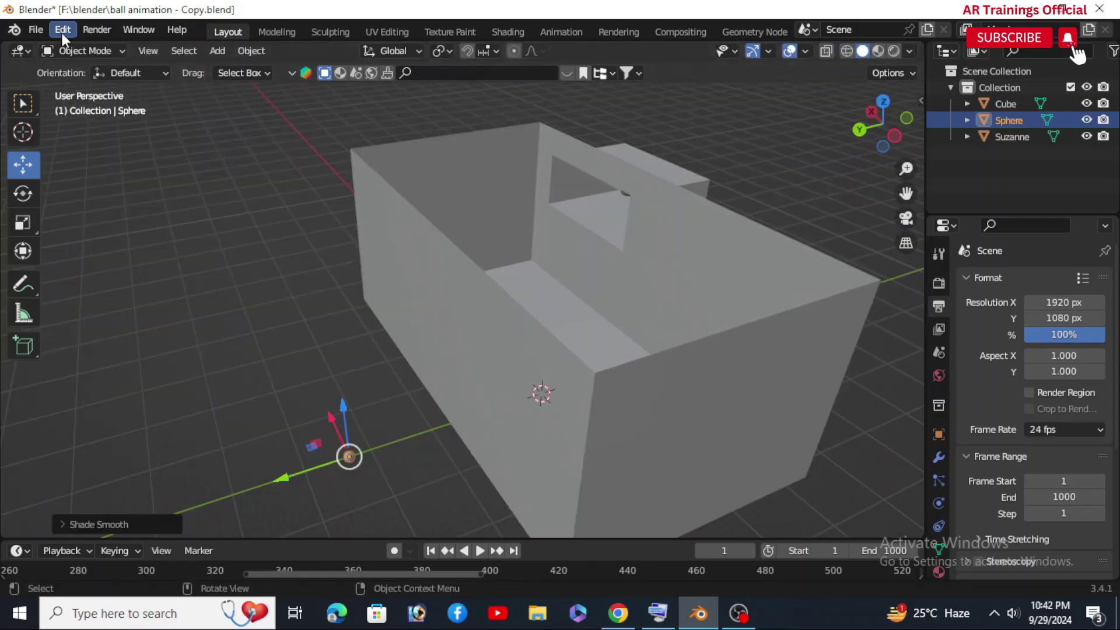
click(62, 32)
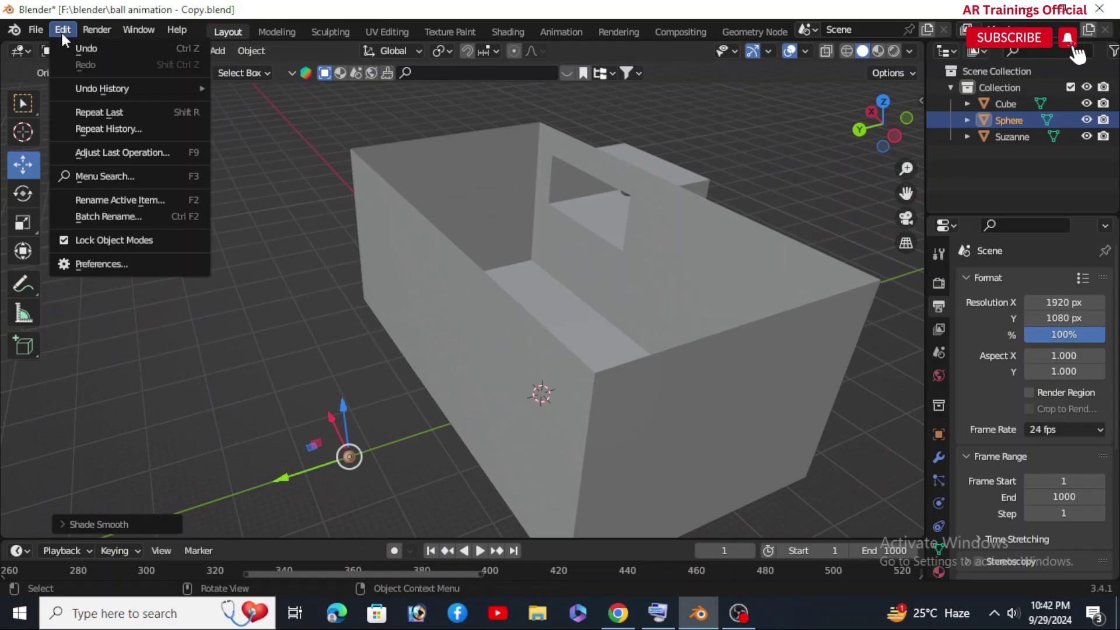
click(109, 265)
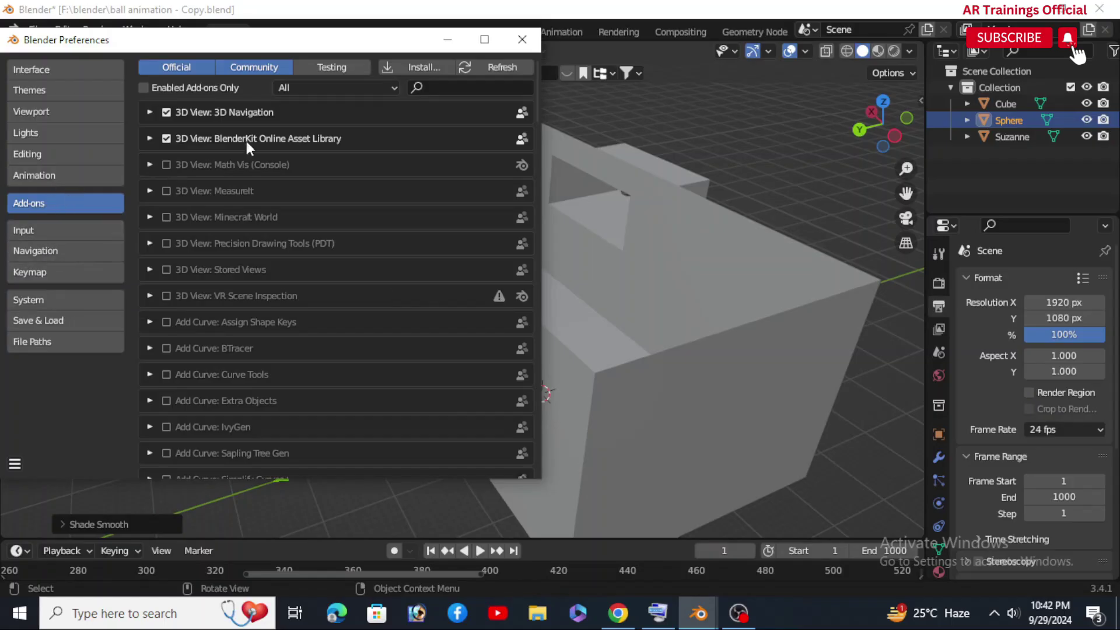
click(472, 87)
text(mol)
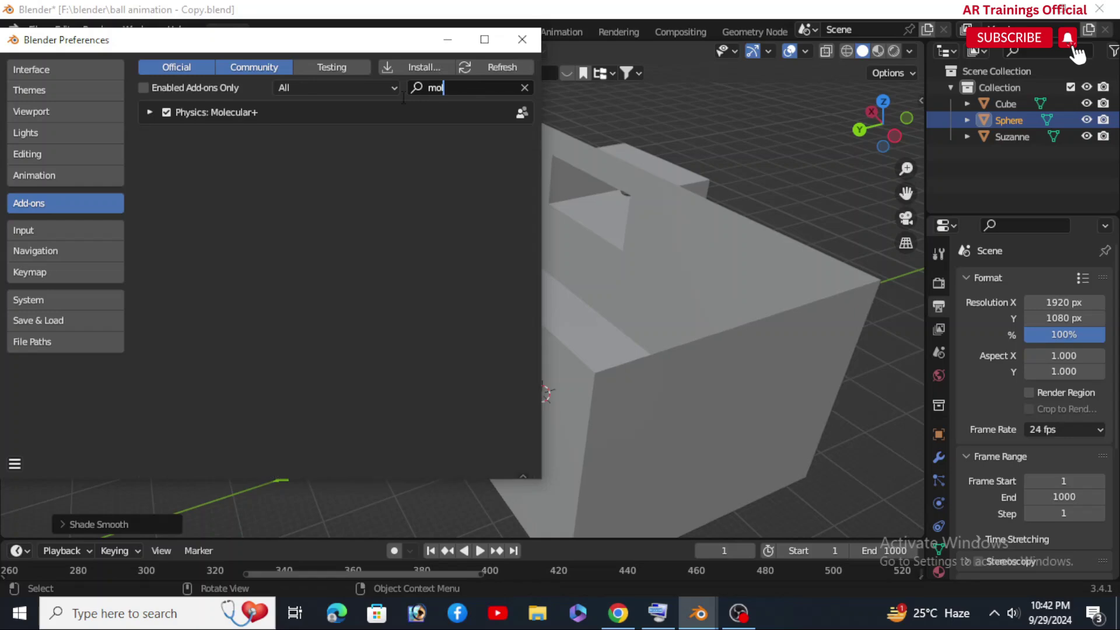
click(148, 112)
click(149, 112)
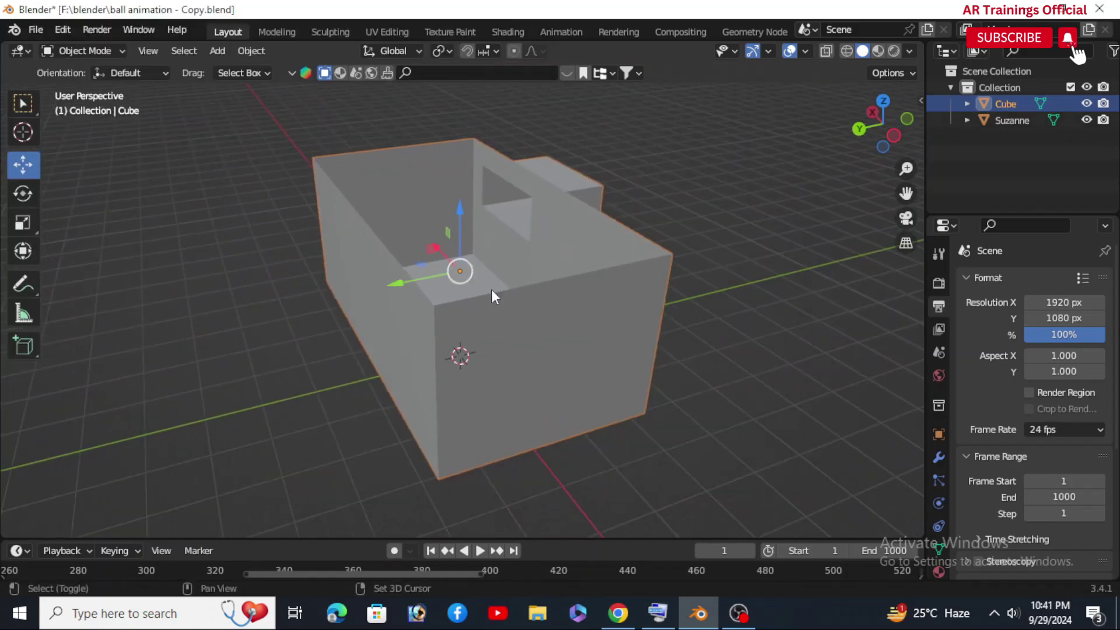
Step: Add a UV sphere and move it along Y out of the box
key(shift+a)
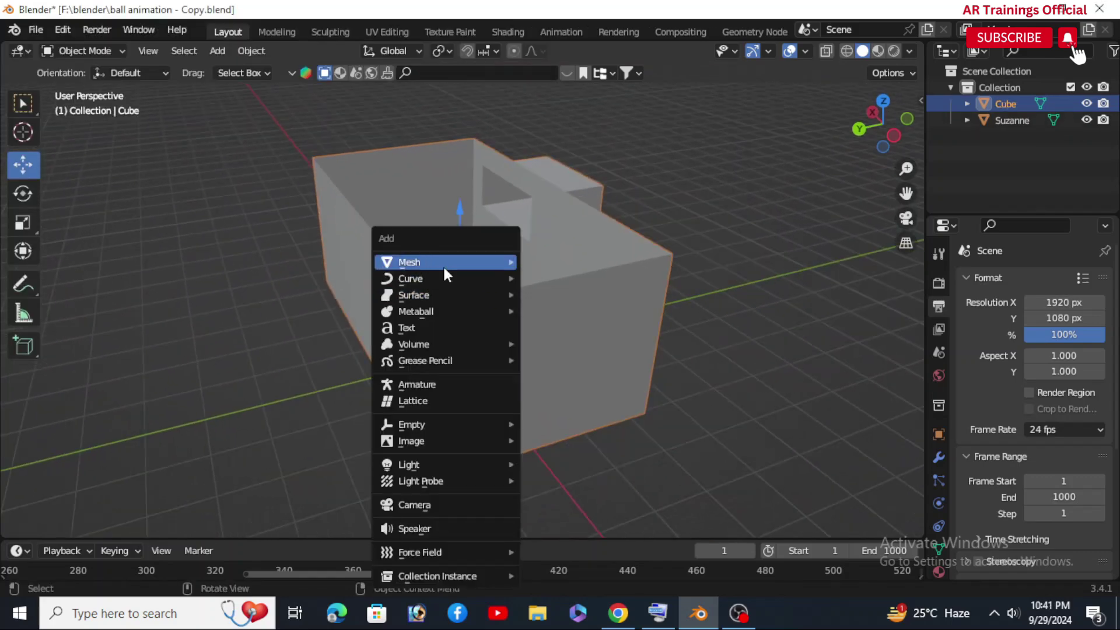
mouse_move(442, 264)
click(565, 311)
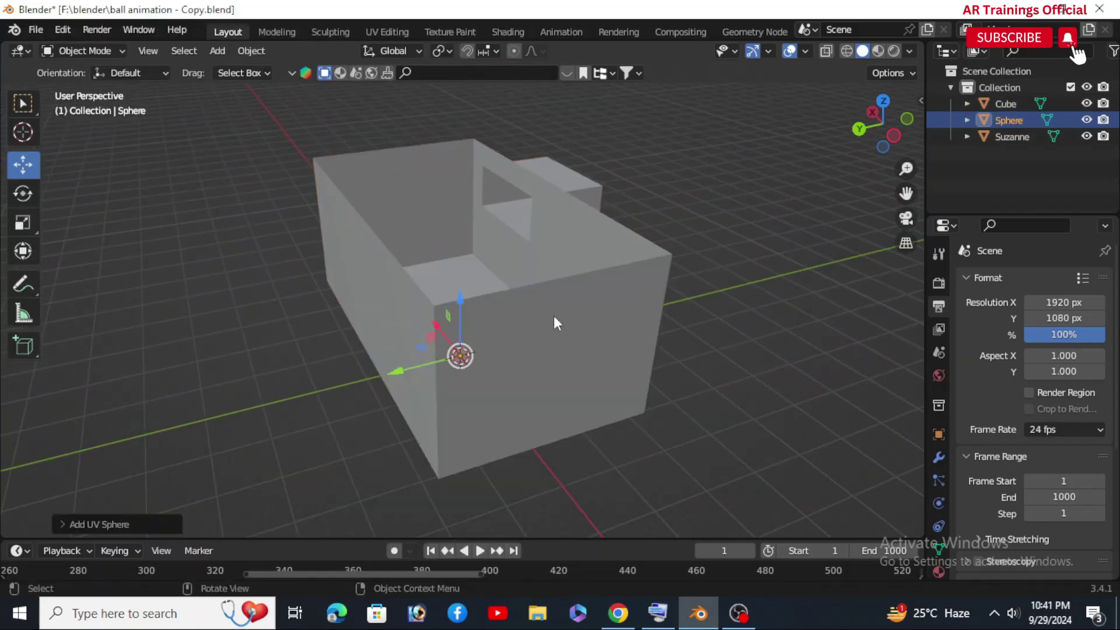
drag(418, 379, 259, 414)
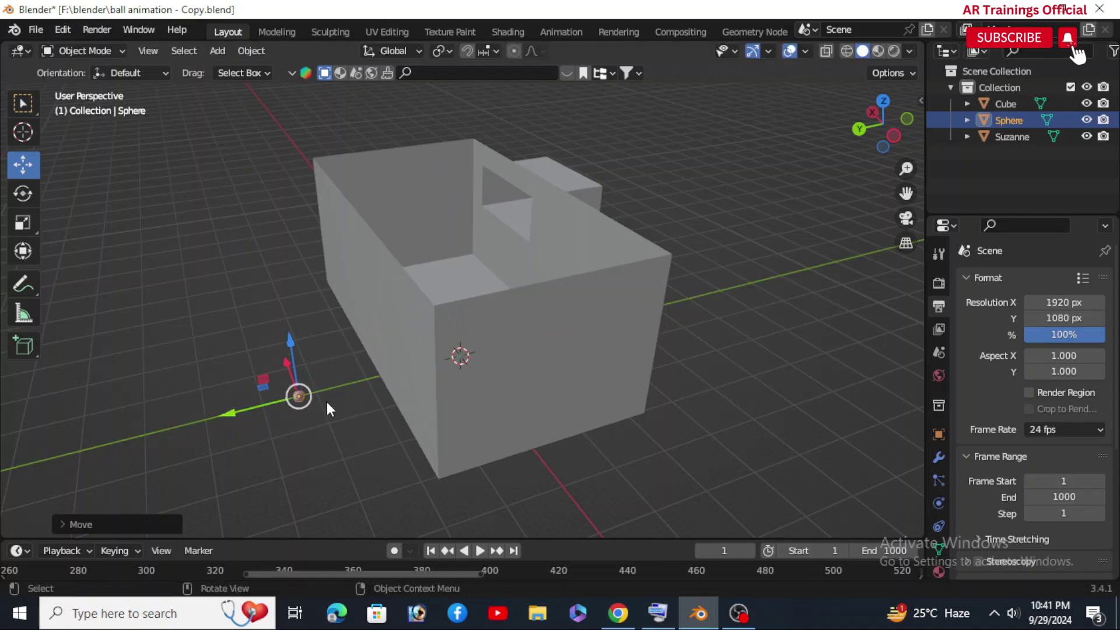
key(KP_Decimal)
Step: Give the sphere smooth shading
right_click(436, 314)
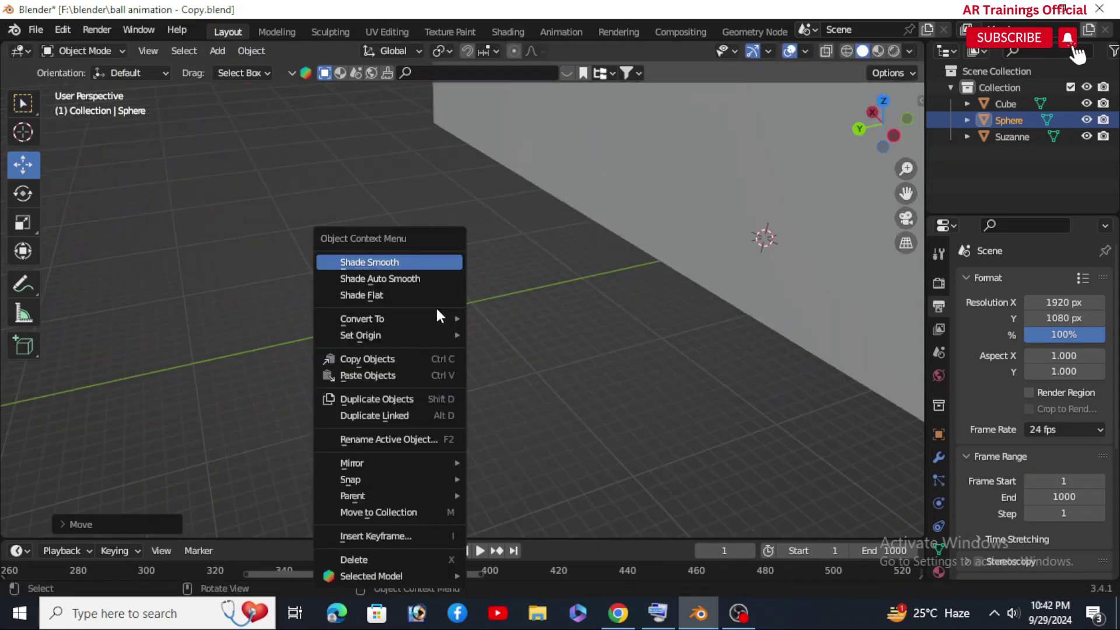
click(393, 262)
scroll(500, 380, up, 4)
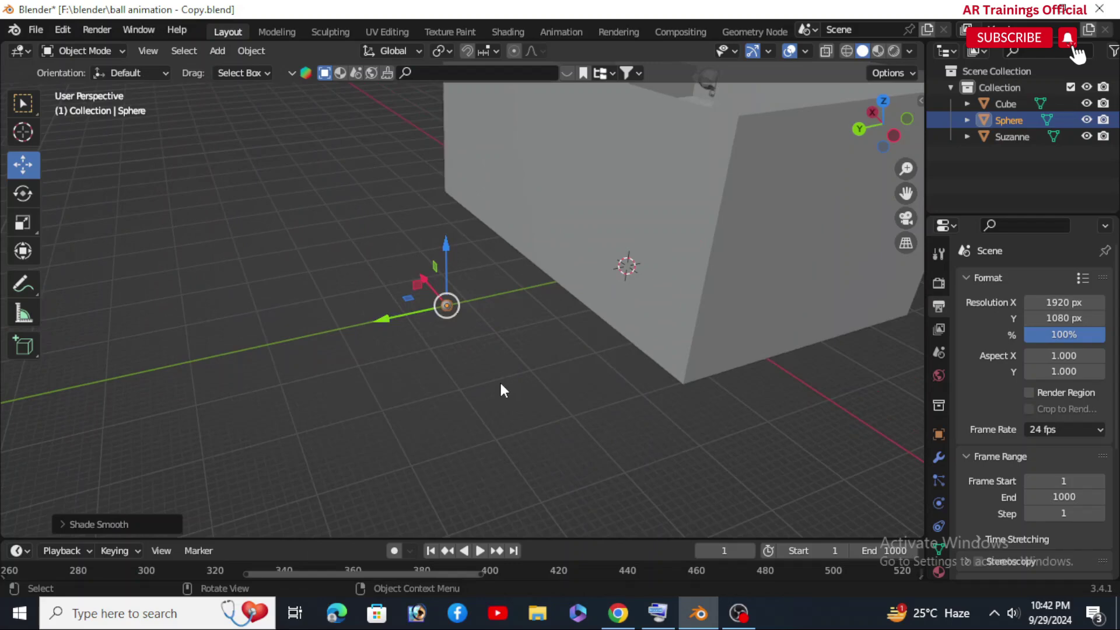
scroll(490, 385, down, 5)
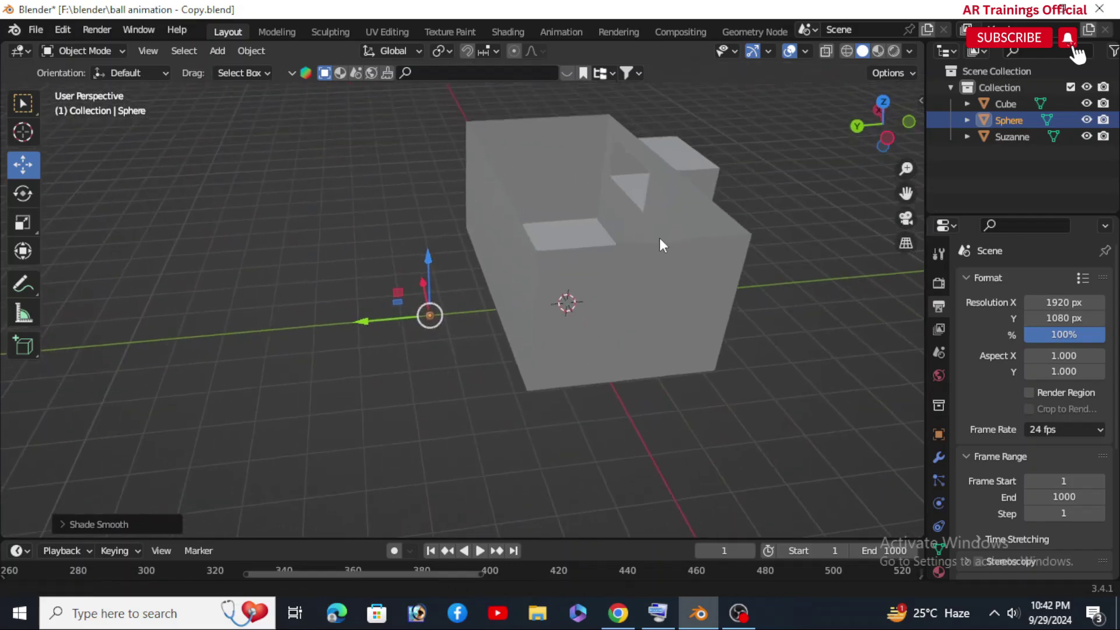
shift+middle_drag(659, 242, 552, 348)
scroll(610, 268, up, 3)
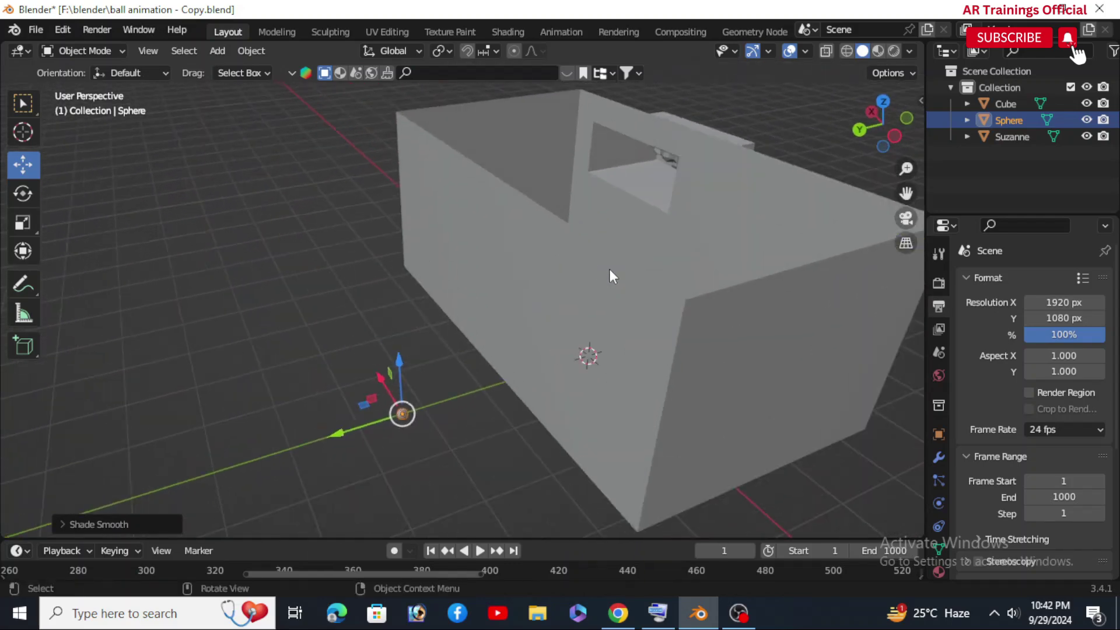
middle_drag(610, 268, 562, 310)
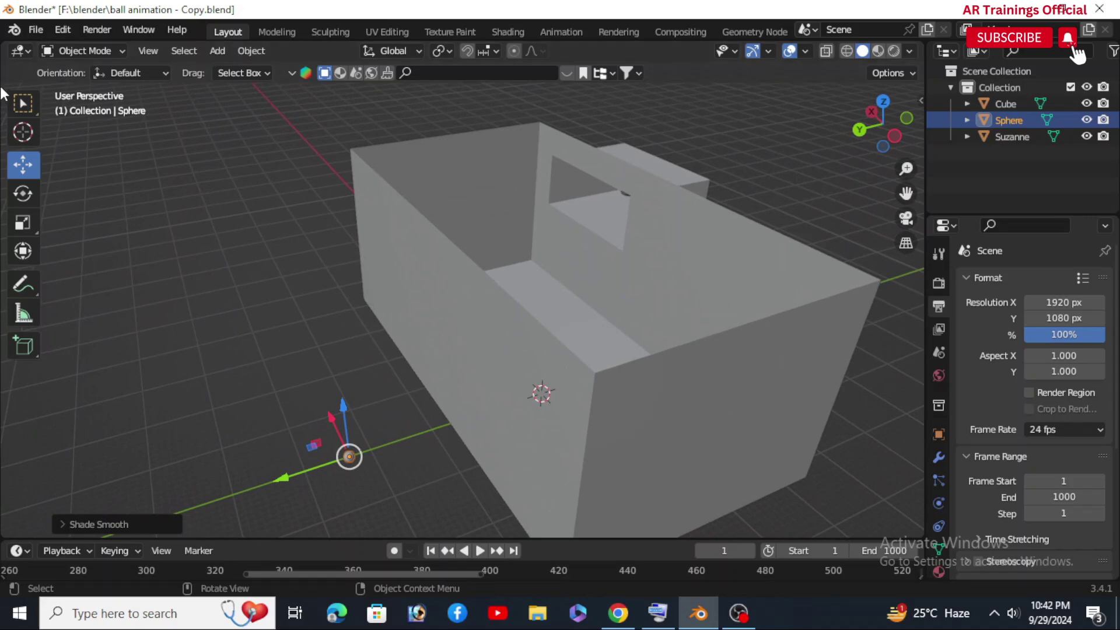
Step: Undo the last step and make the box a Molecular+ collider
click(62, 32)
click(61, 47)
key(n)
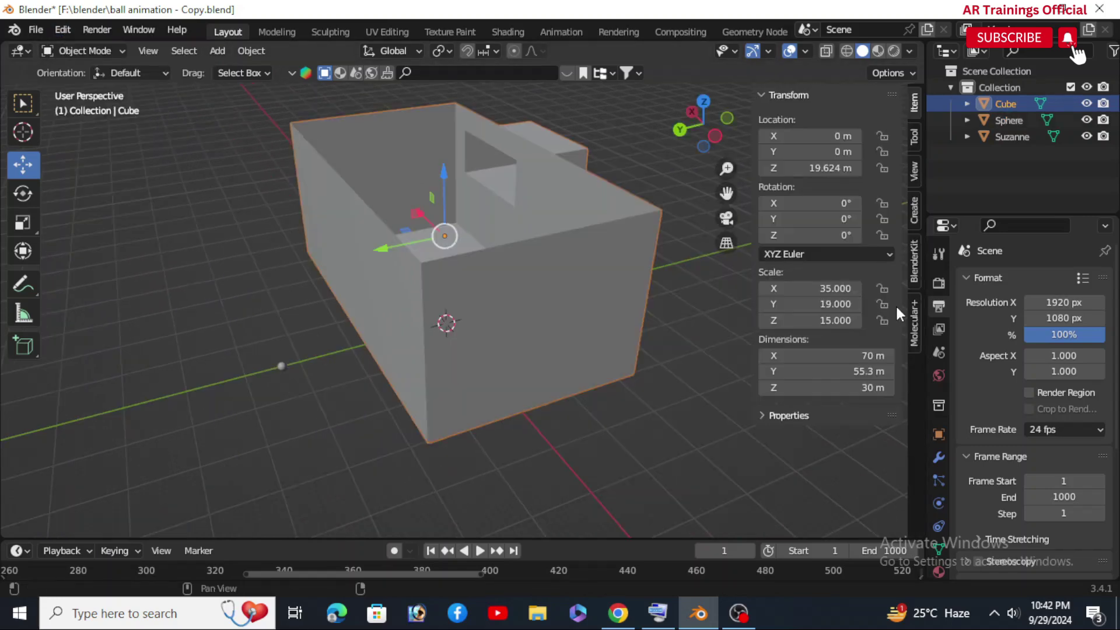
click(915, 327)
scroll(510, 201, up, 3)
middle_drag(510, 204, 584, 272)
click(856, 222)
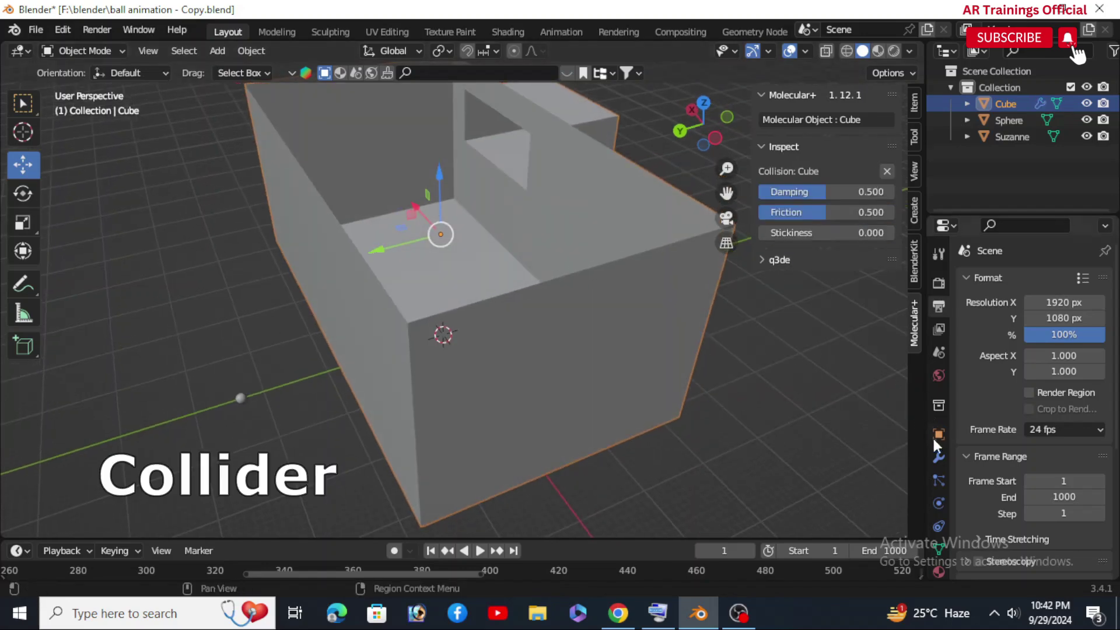
Step: Raise the box's collision damping and friction to 0.713 in Physics properties
click(938, 459)
click(936, 481)
click(939, 503)
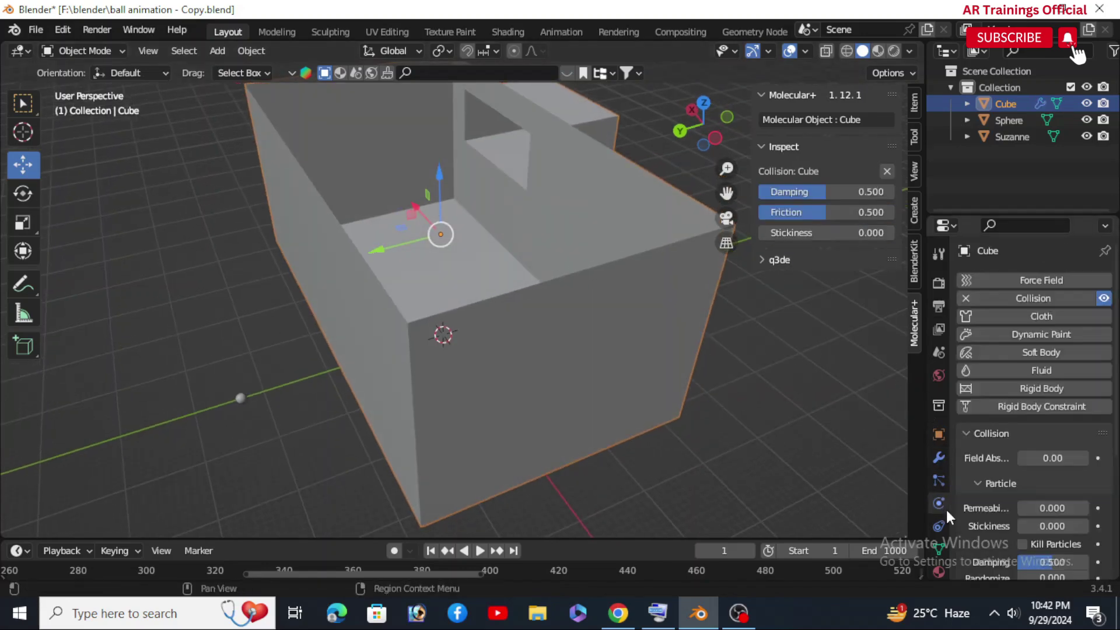
scroll(1066, 470, down, 4)
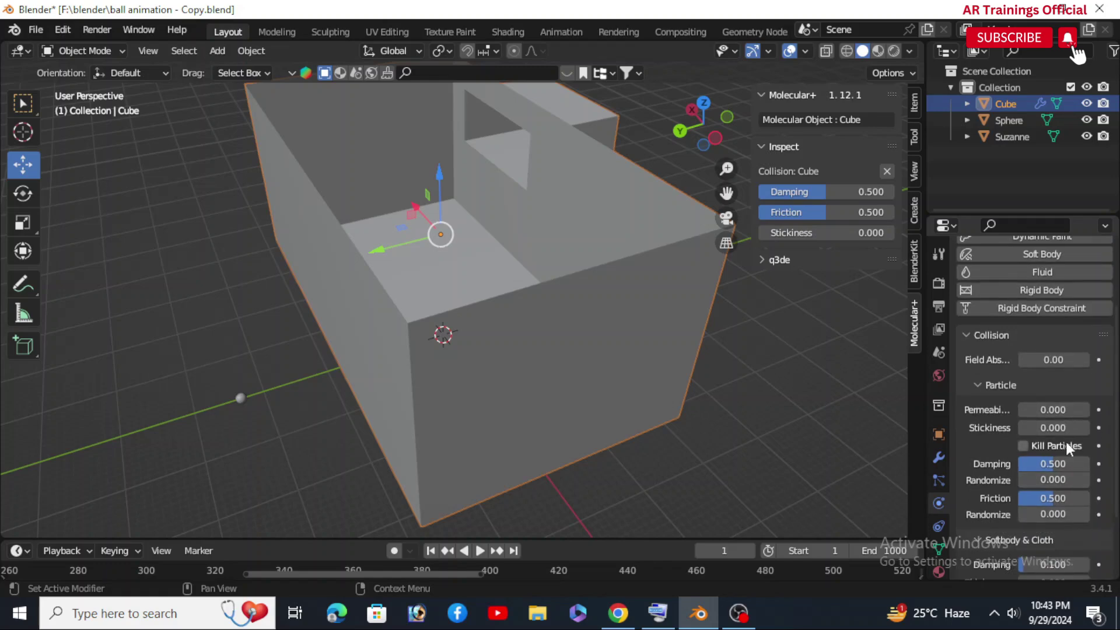
scroll(1066, 442, down, 1)
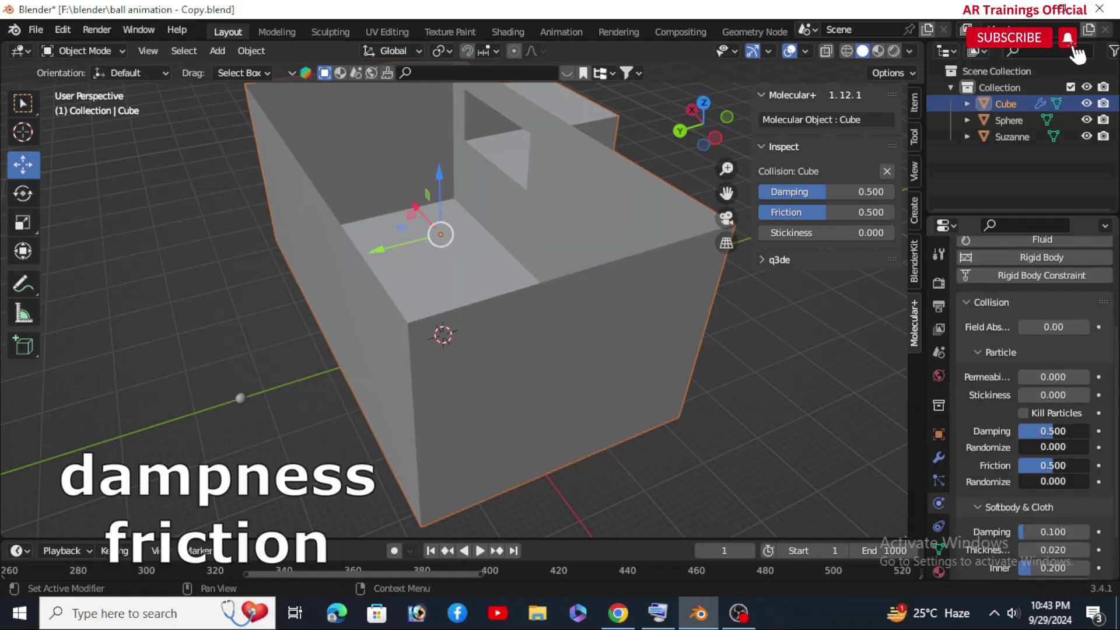
drag(1053, 466, 1079, 465)
scroll(559, 260, down, 3)
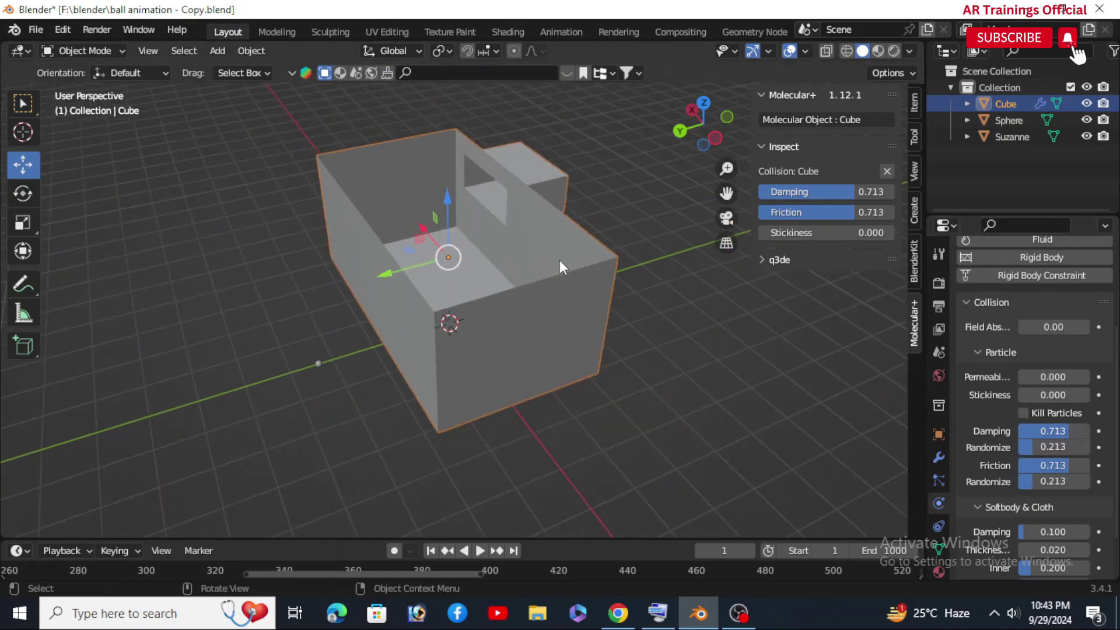
key(shift+z)
scroll(471, 207, up, 2)
Step: Make Suzanne a 10000-particle Molecular+ emitter with emission ending at frame 1000
click(469, 205)
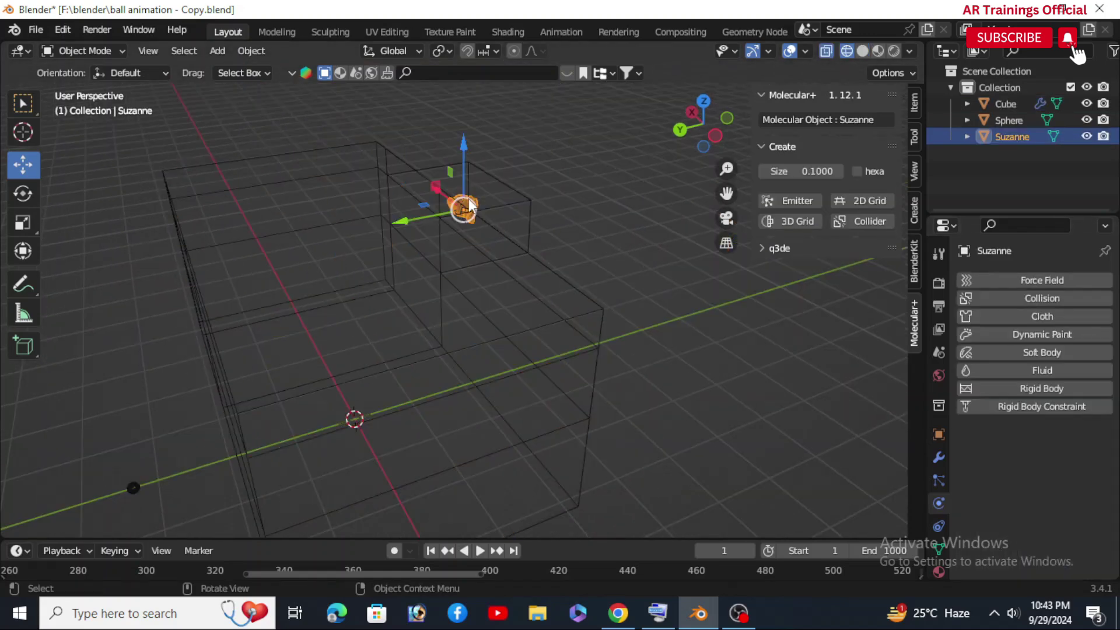
click(797, 199)
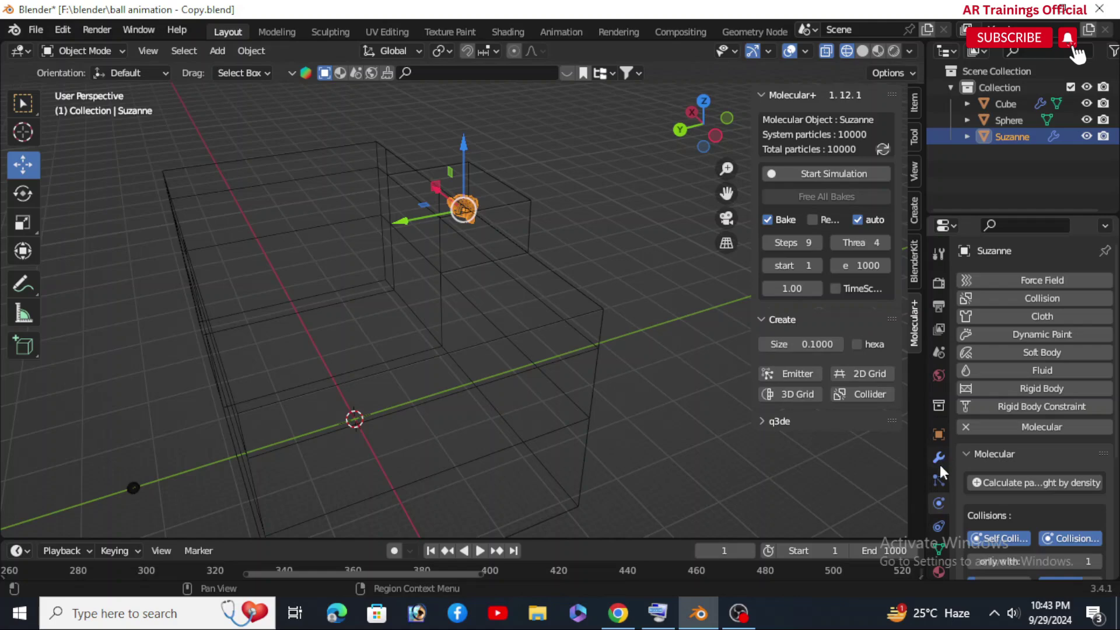
click(939, 480)
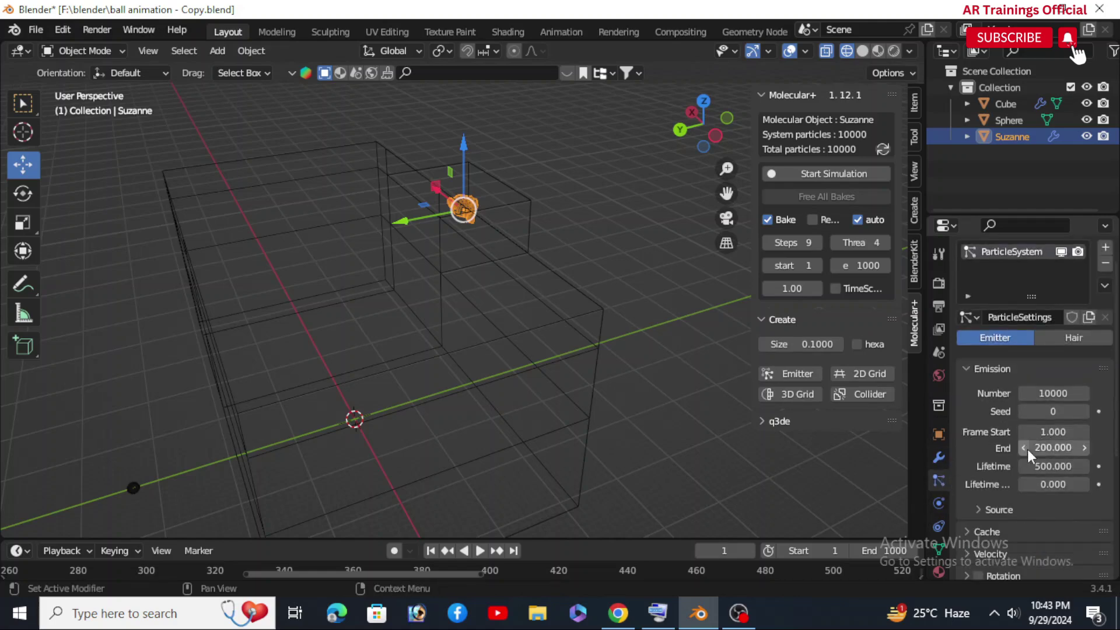
click(1050, 447)
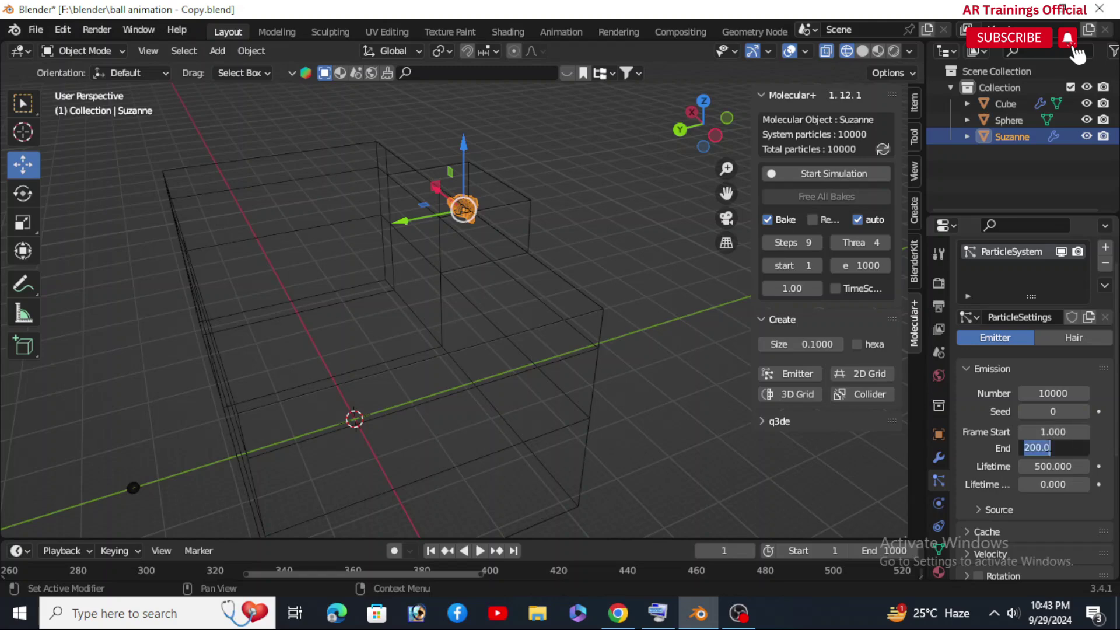
key(Return)
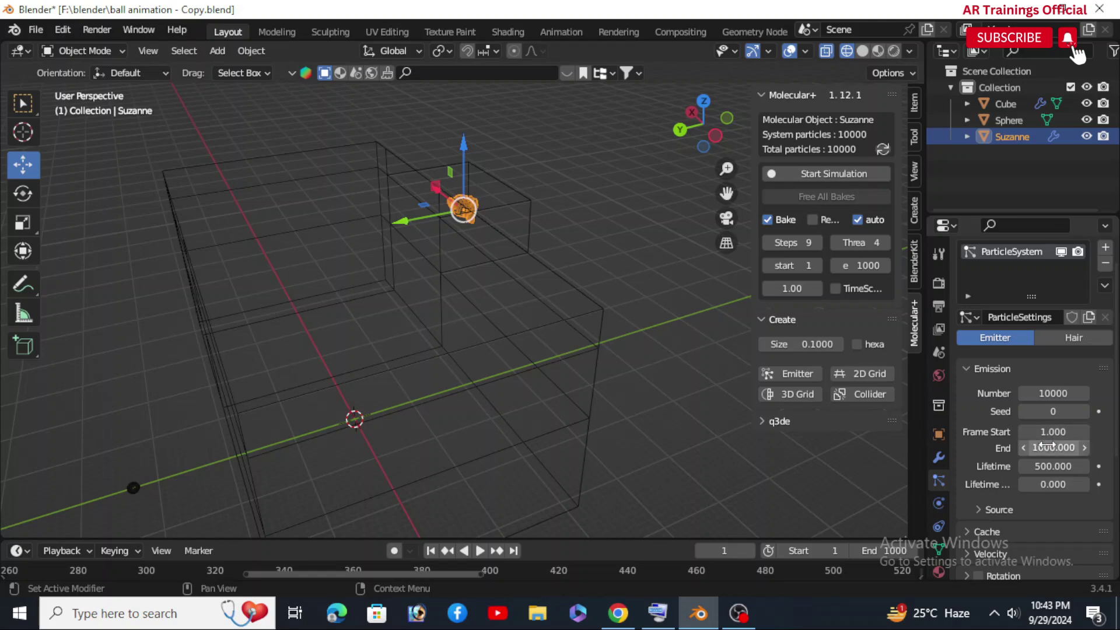
scroll(1044, 484, down, 3)
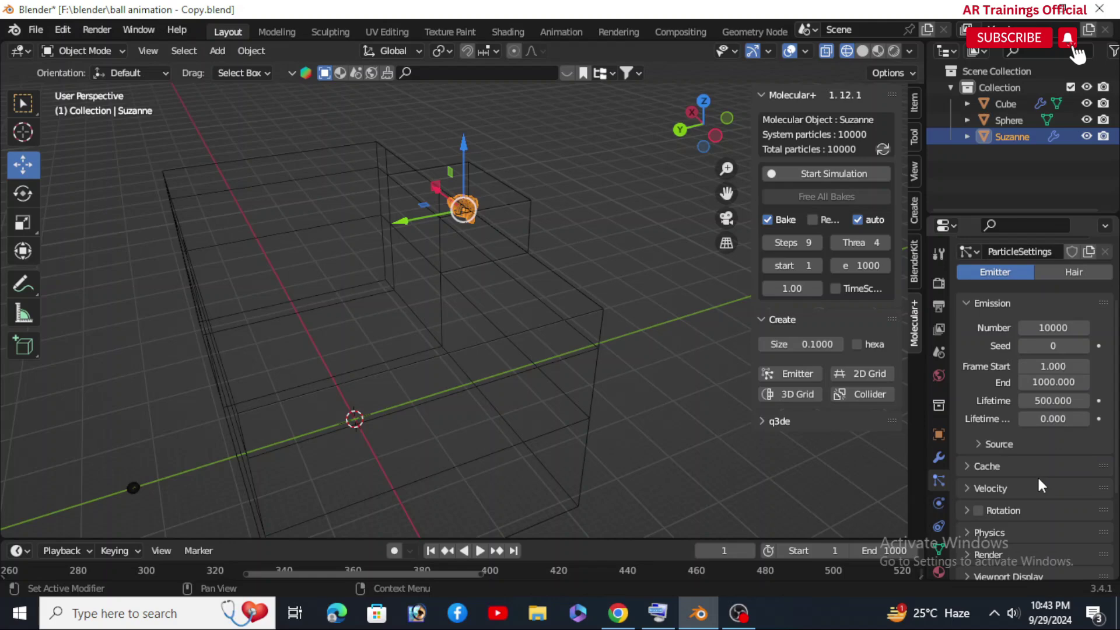
scroll(1038, 474, down, 3)
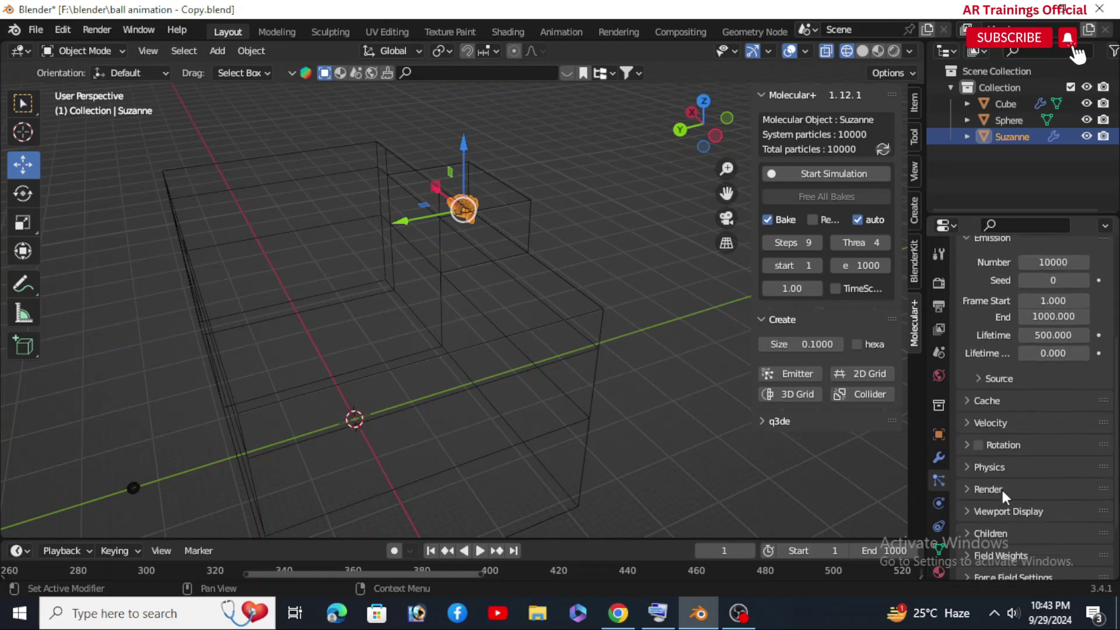
Step: Render Suzanne's particles as instances of the Sphere object, with rotation enabled
click(972, 488)
scroll(1086, 450, down, 3)
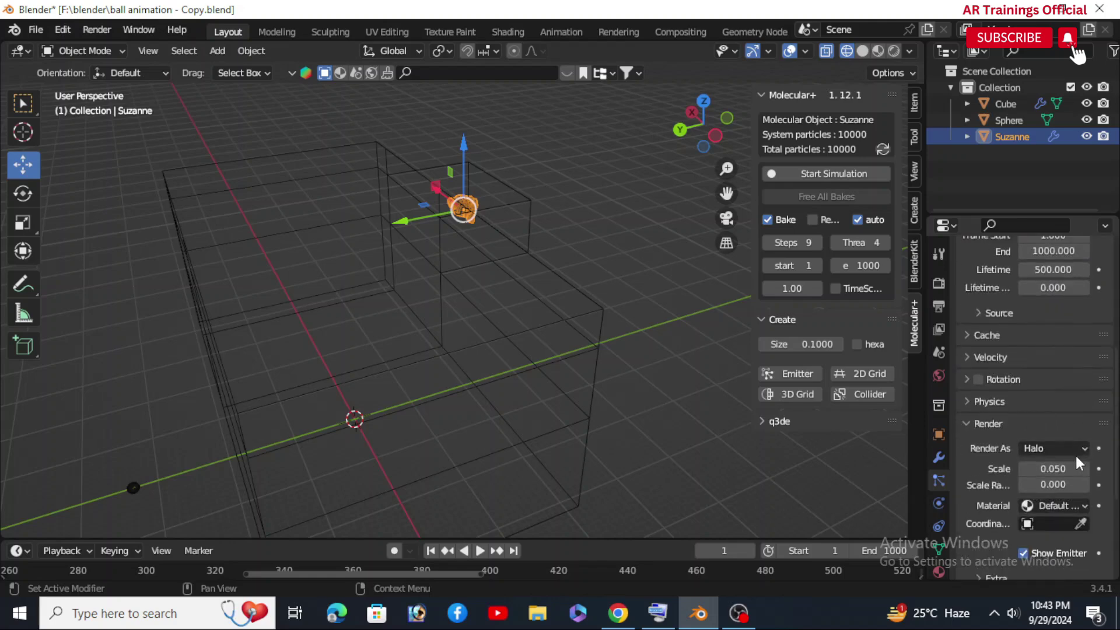
click(1062, 450)
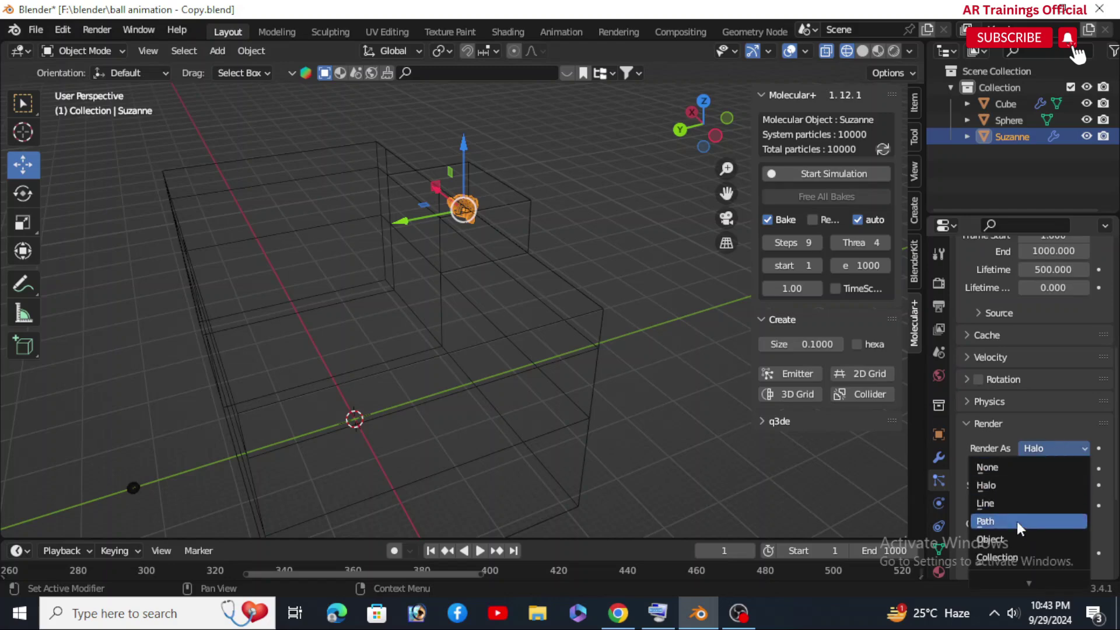
click(1008, 542)
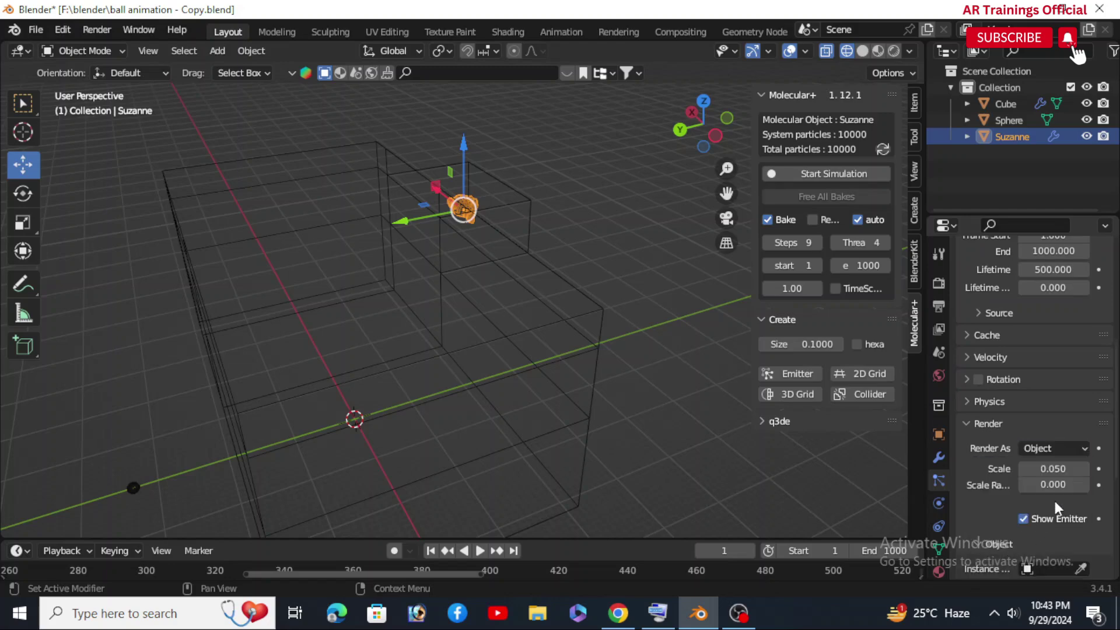
scroll(1079, 496, down, 3)
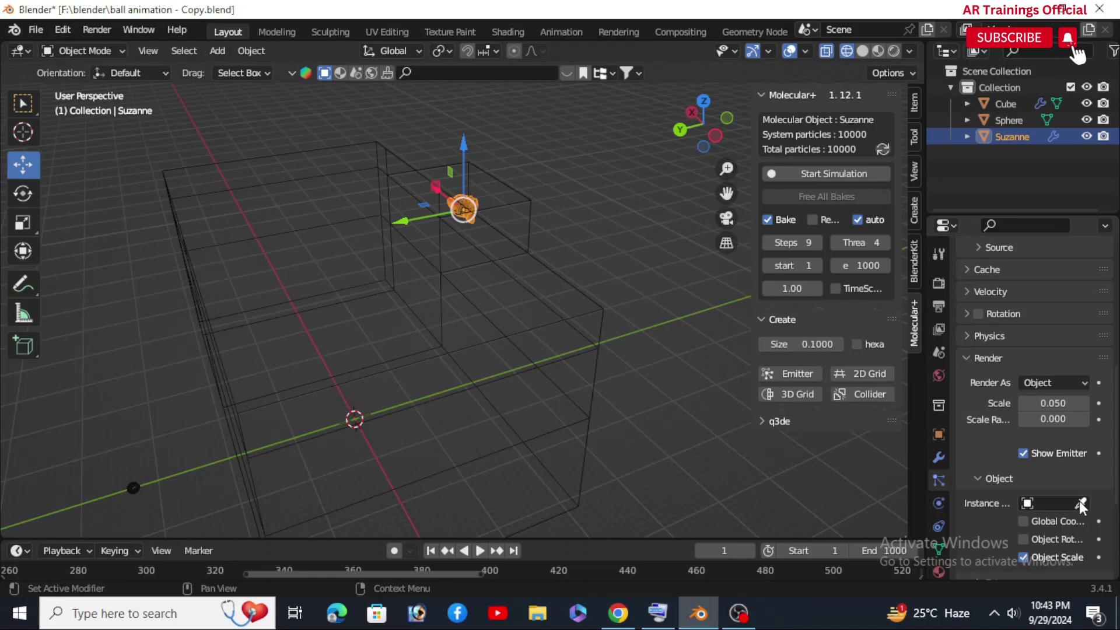
scroll(1039, 446, down, 2)
click(1056, 470)
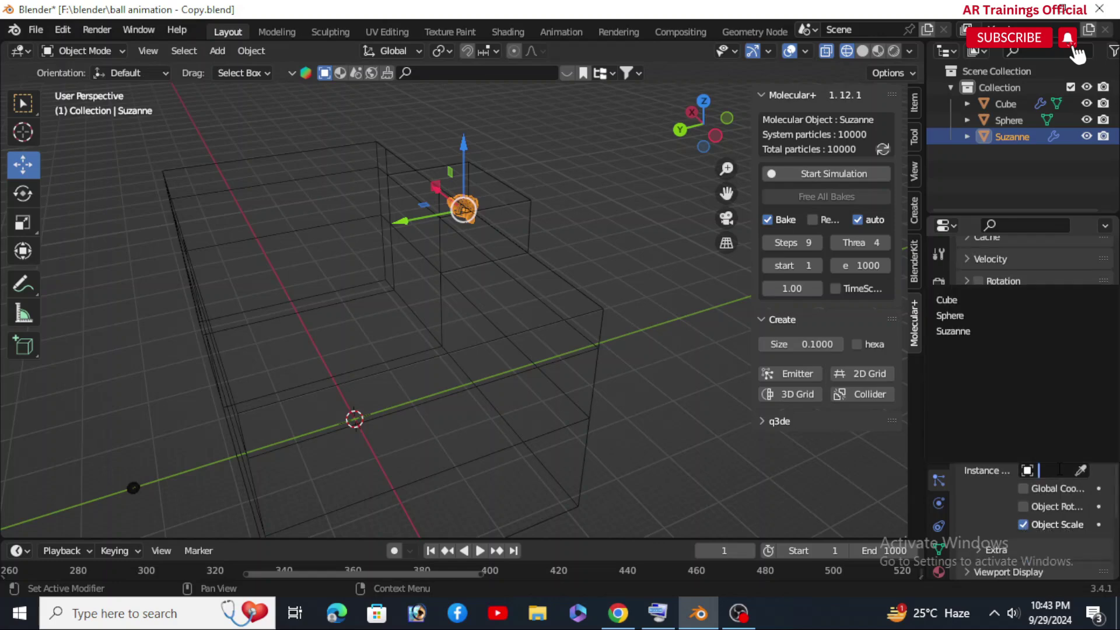
click(951, 315)
scroll(1041, 460, down, 2)
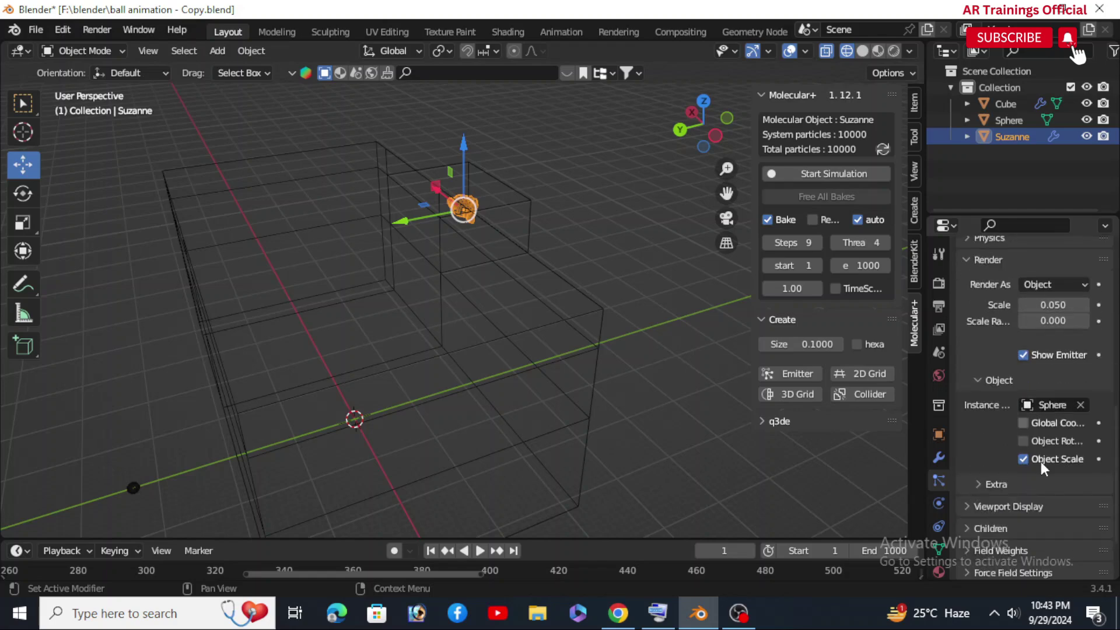
scroll(1011, 465, up, 4)
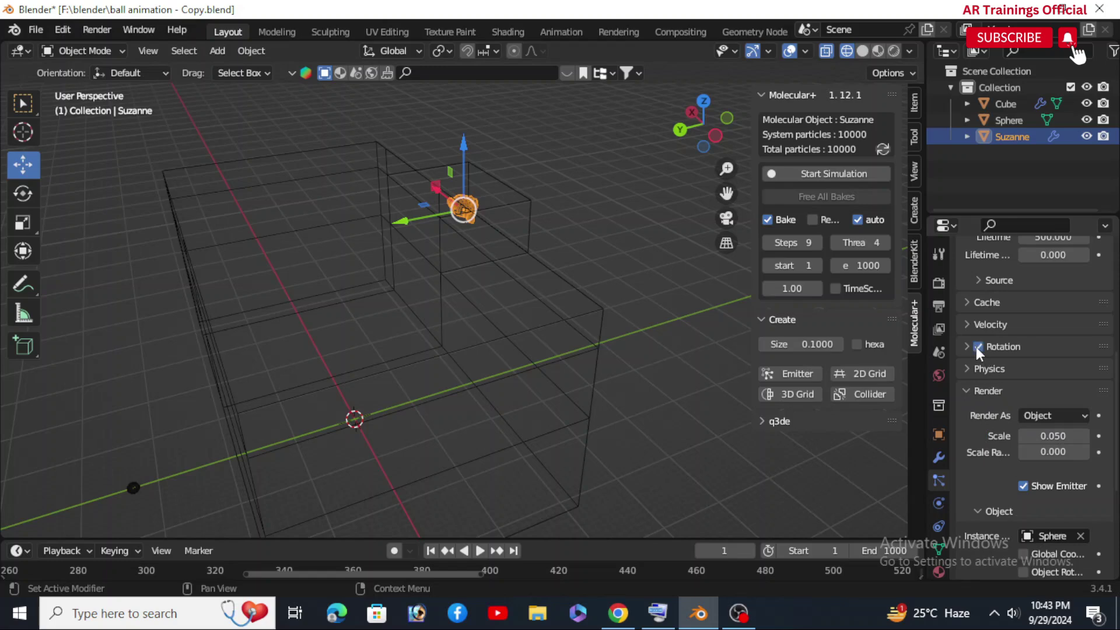
middle_drag(458, 310, 475, 313)
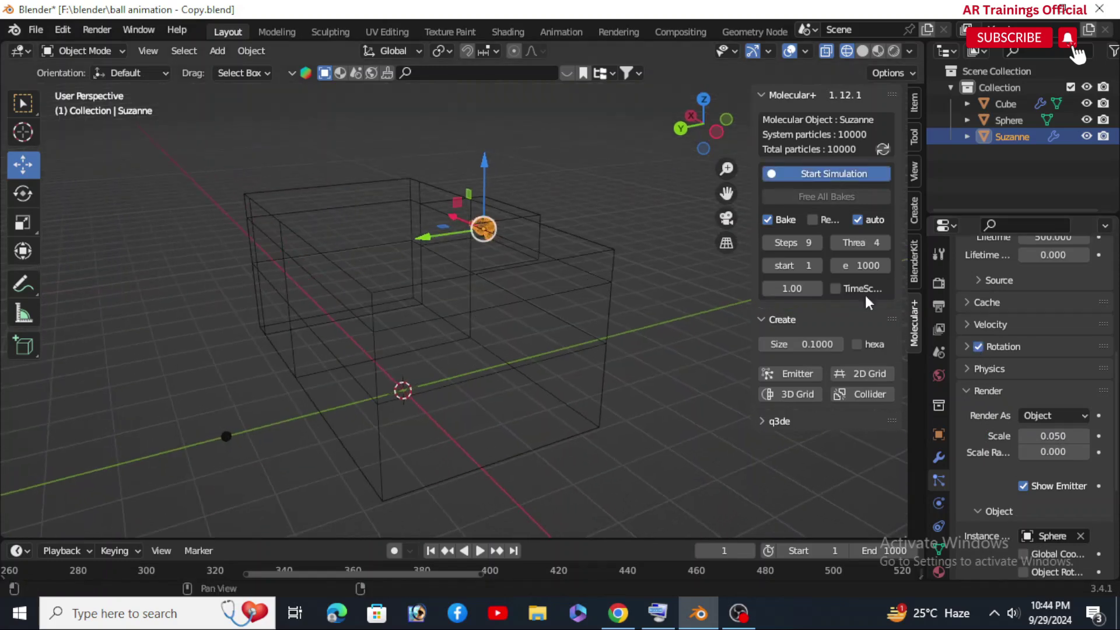
Step: Cancel the running simulation and raise the particle render scale to 1.190
scroll(552, 251, up, 2)
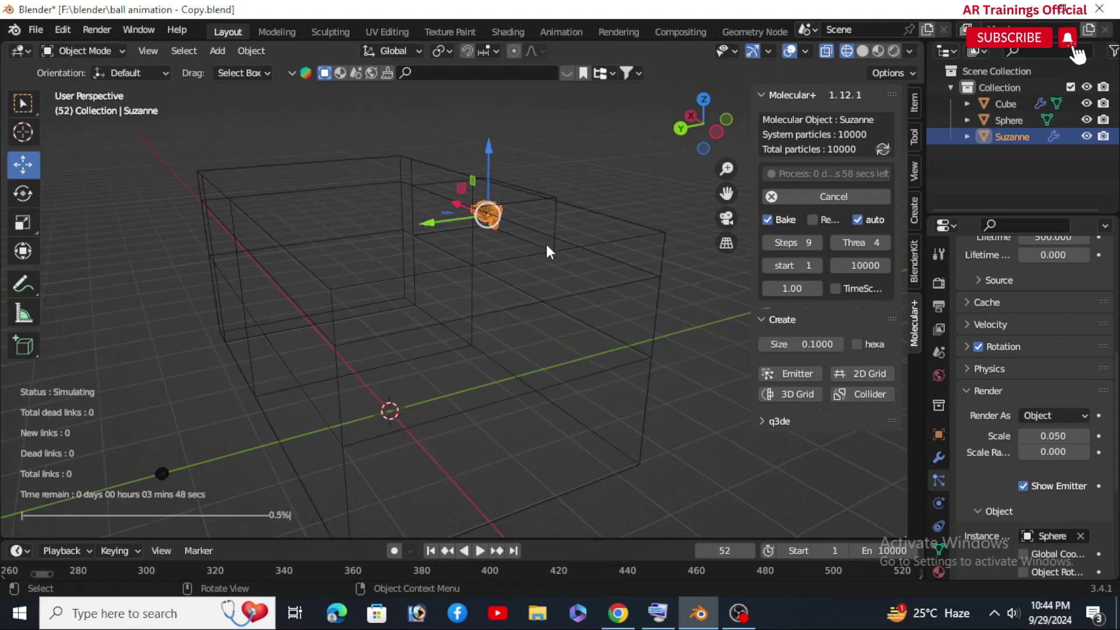
click(813, 196)
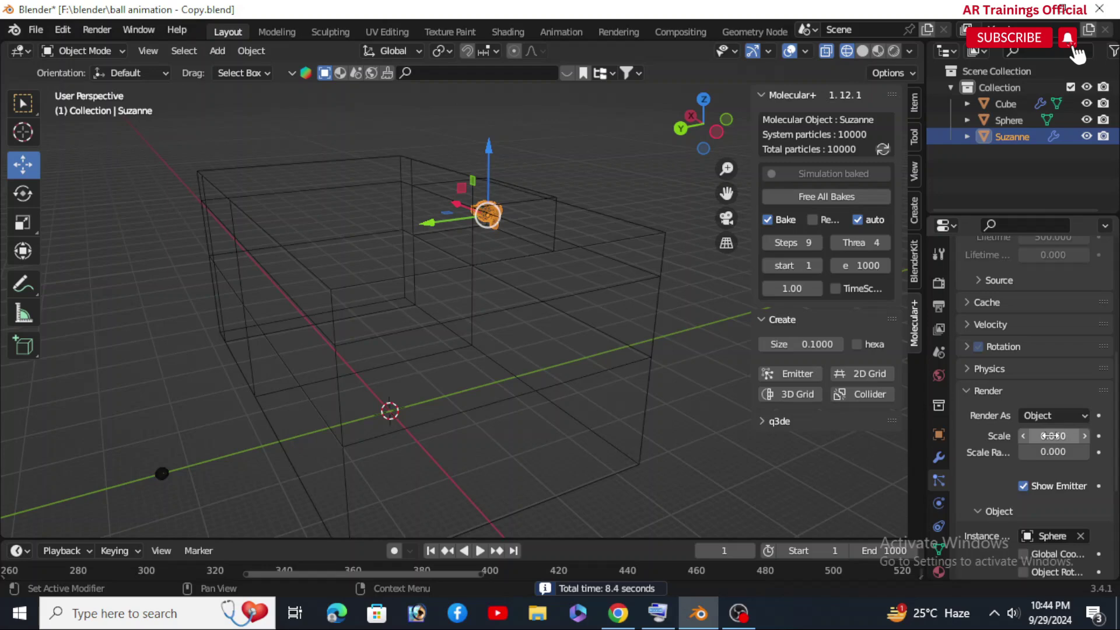
mouse_move(1053, 435)
mouse_down()
mouse_move(1073, 435)
mouse_move(1045, 436)
mouse_up()
scroll(572, 267, up, 3)
Step: Free all bakes and restart the Molecular+ simulation
click(821, 199)
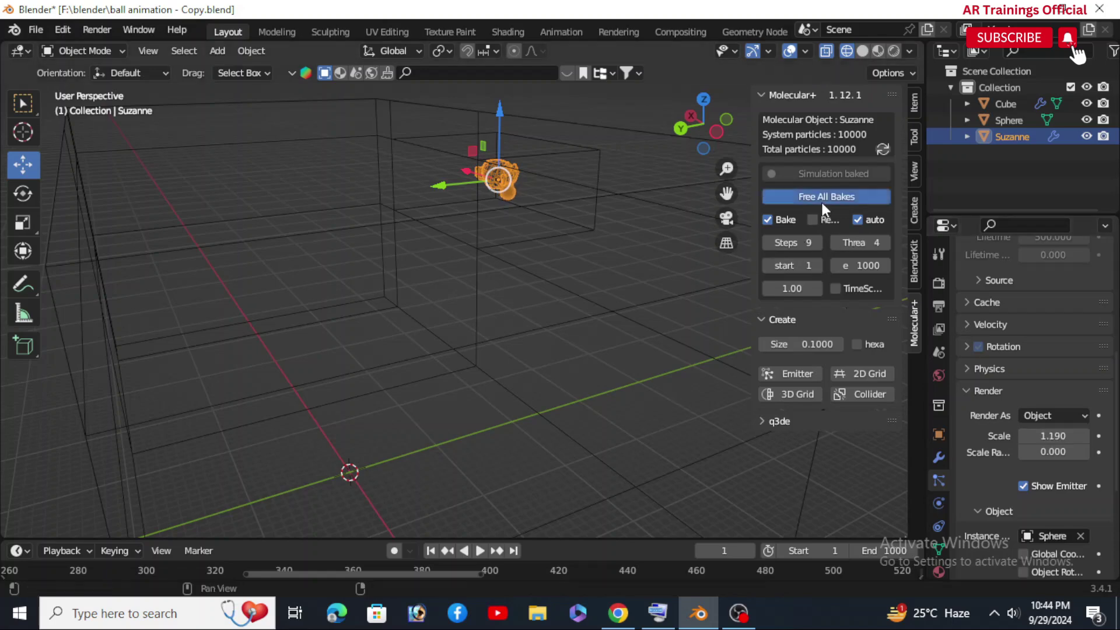
click(821, 180)
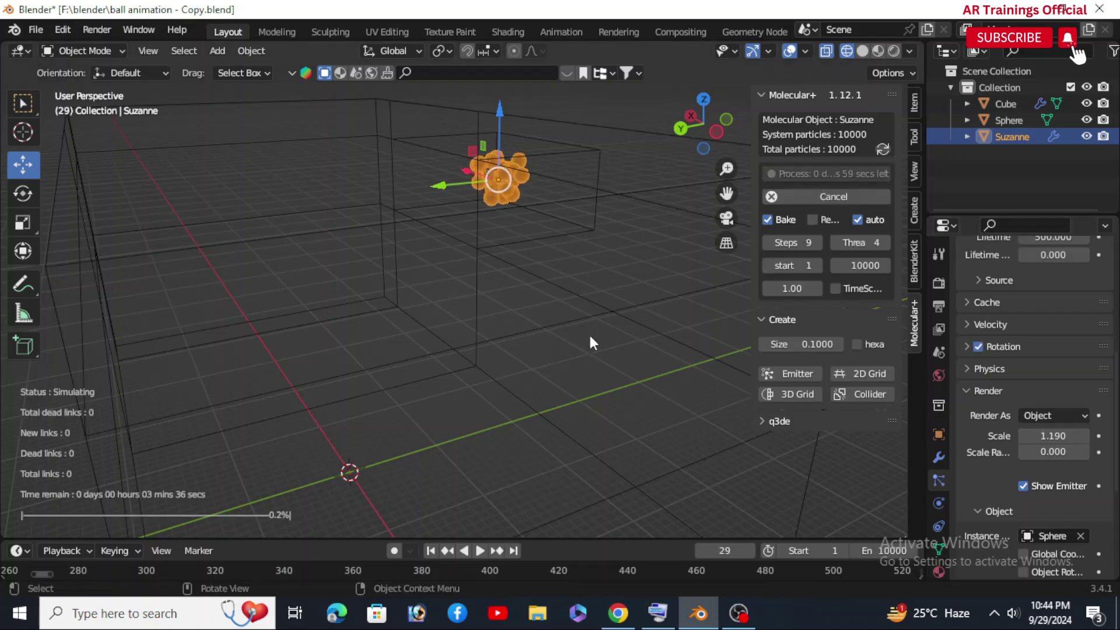
scroll(578, 318, down, 2)
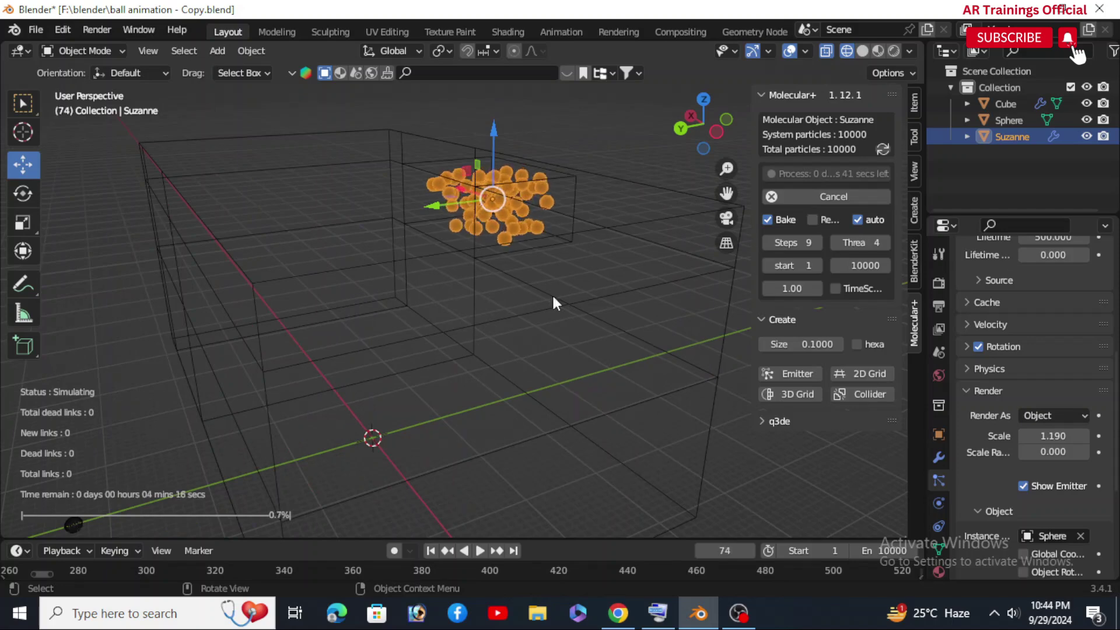
scroll(546, 299, down, 1)
middle_drag(570, 383, 545, 370)
middle_drag(521, 298, 487, 300)
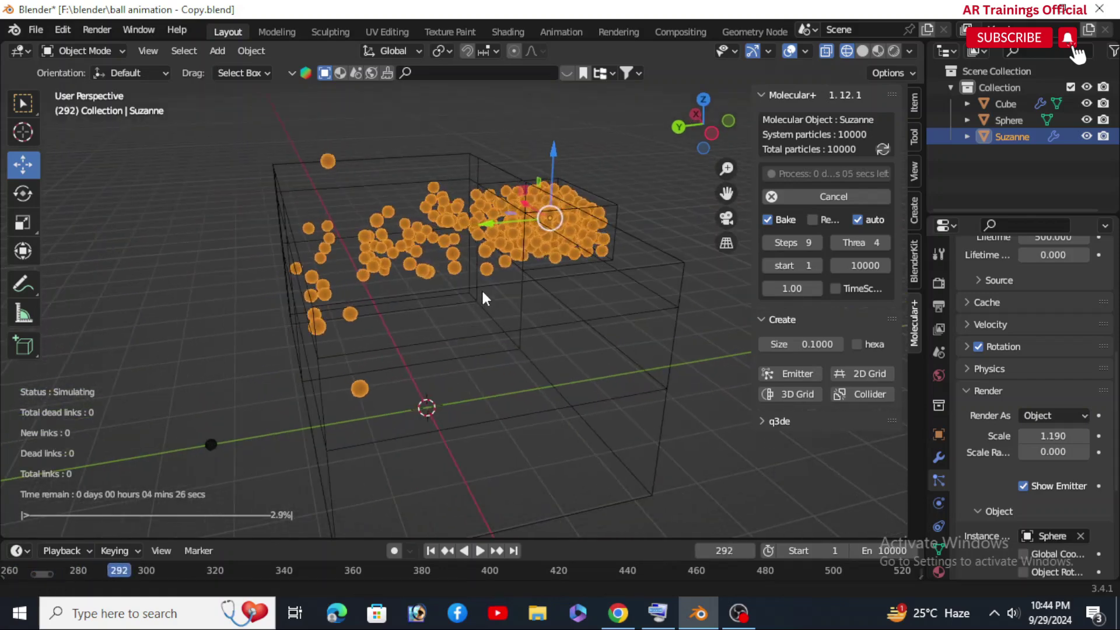
Step: Watch the spheres fill the box, switching between solid and wireframe shading
click(861, 51)
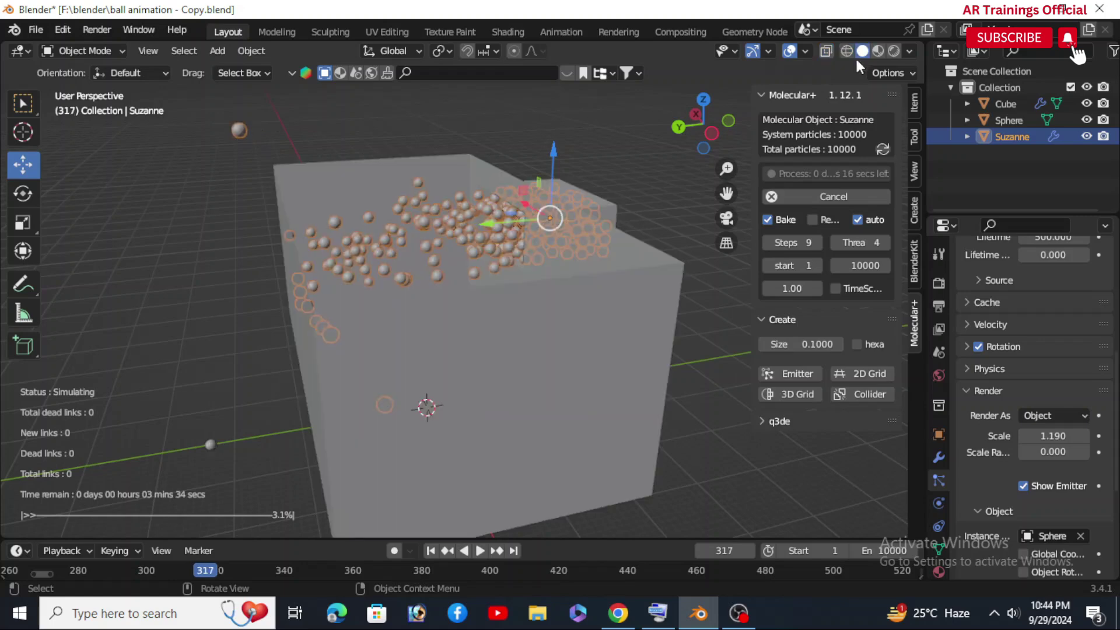
scroll(457, 268, up, 2)
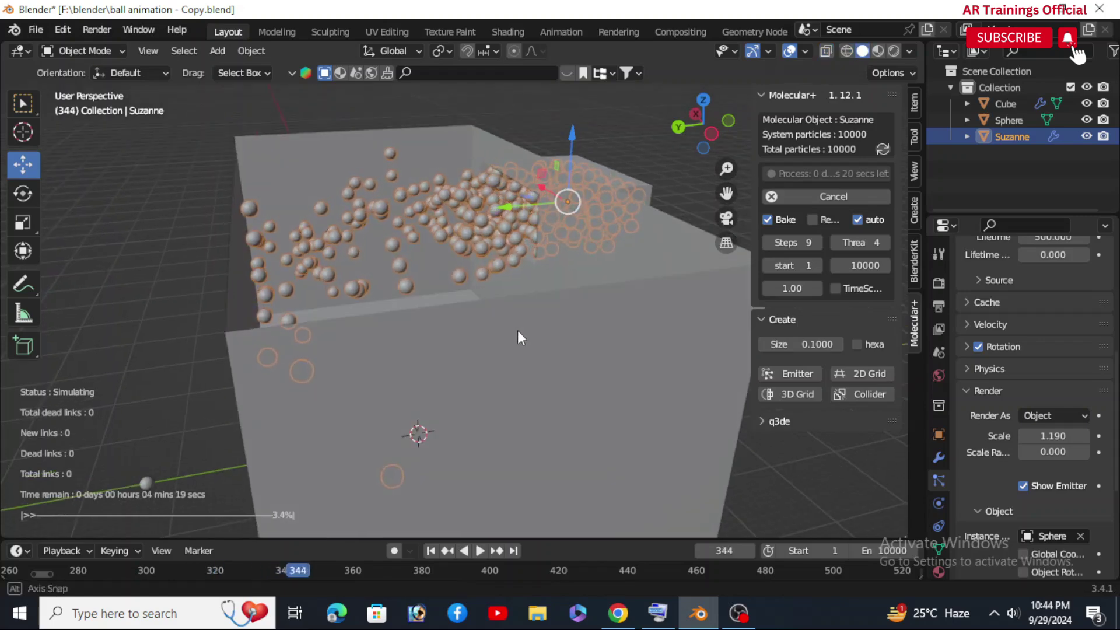
middle_drag(517, 330, 513, 360)
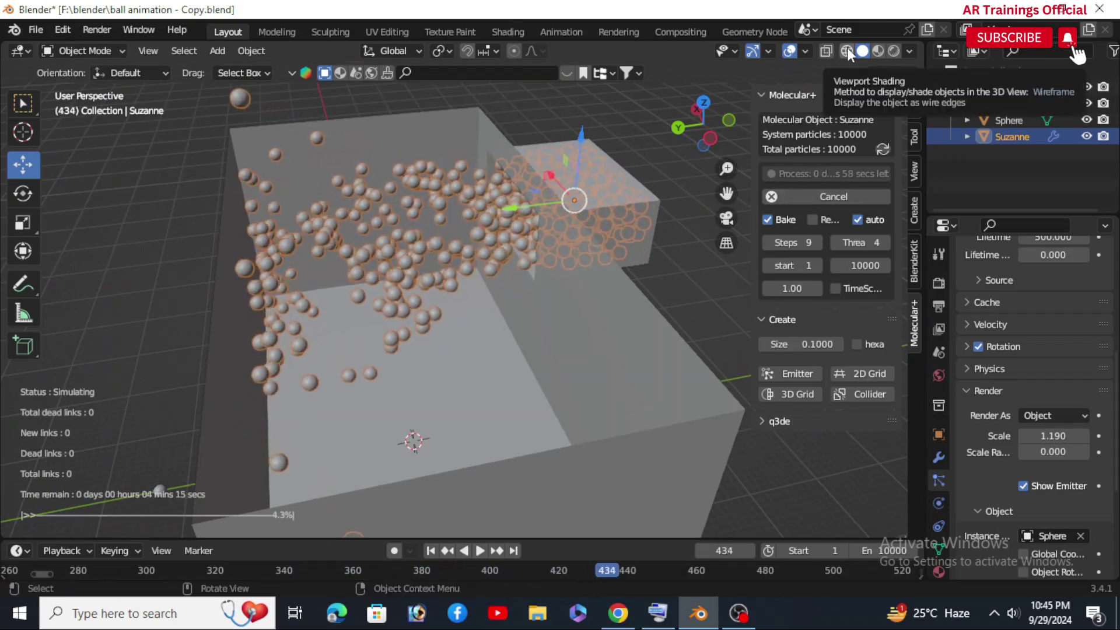
click(618, 110)
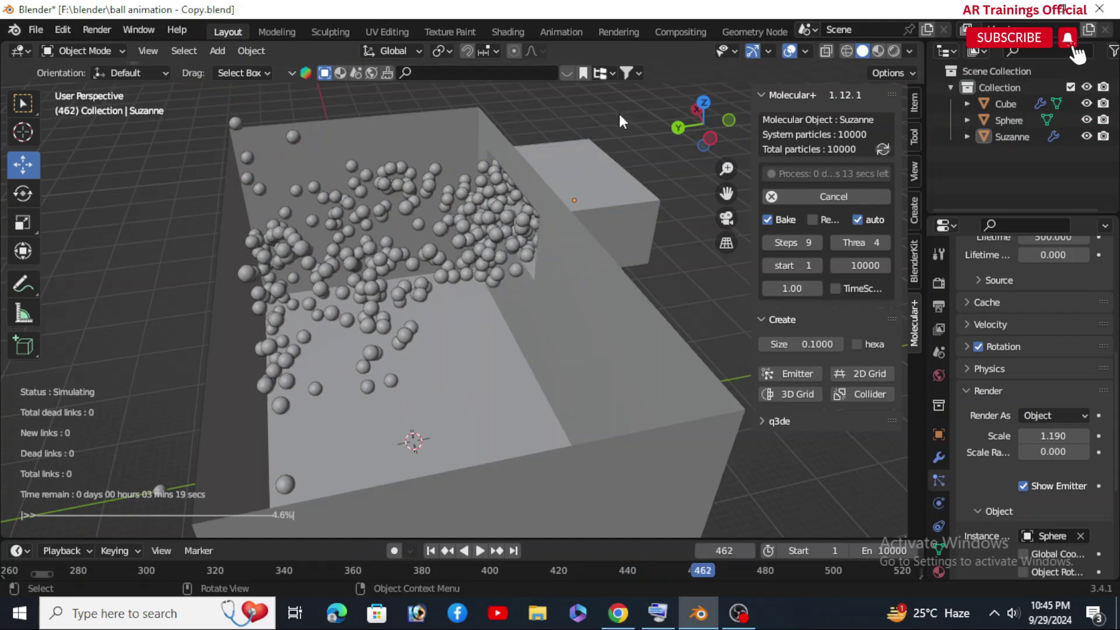
mouse_move(610, 290)
middle_down()
mouse_move(550, 380)
mouse_move(584, 391)
mouse_move(571, 384)
middle_up()
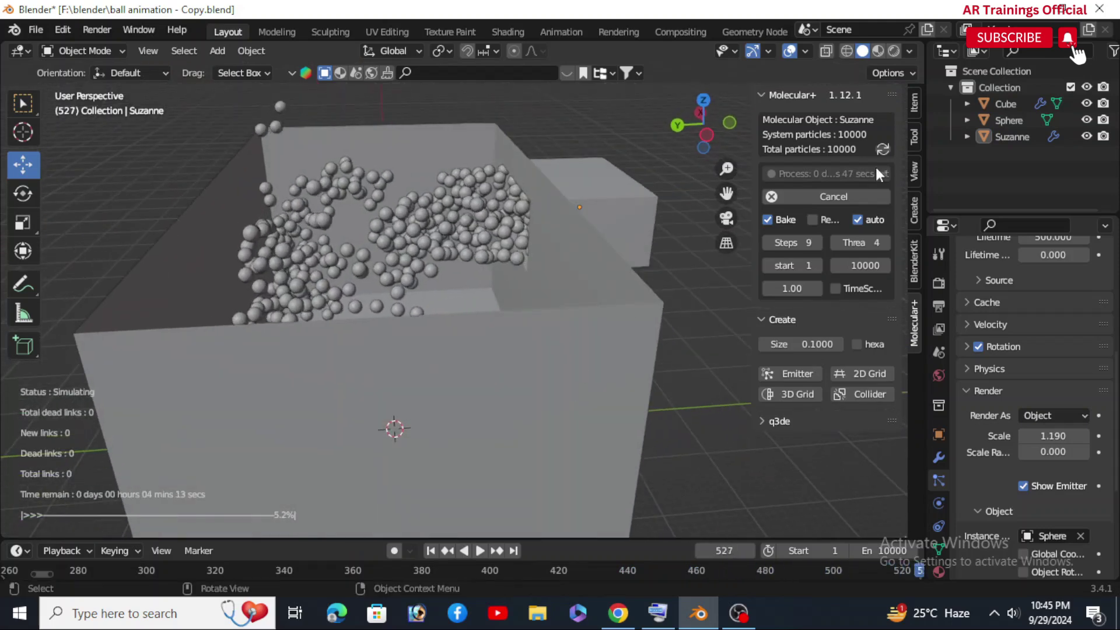
click(851, 51)
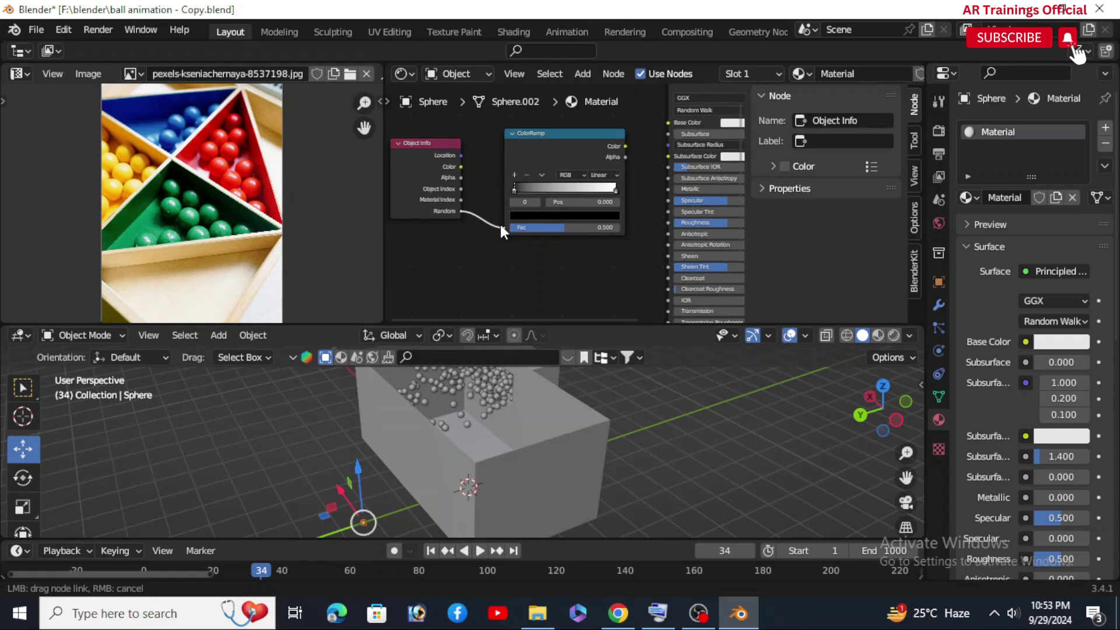
Step: Connect the ColorRamp's Color output to the Principled BSDF Base Color
scroll(604, 248, up, 2)
middle_drag(604, 249, 518, 266)
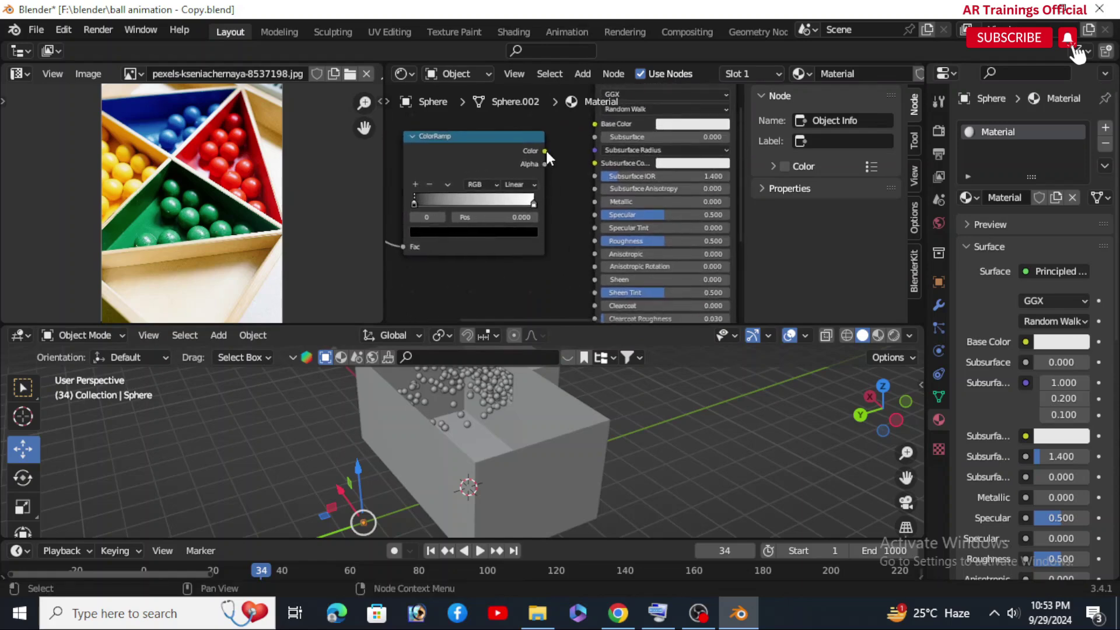
drag(545, 151, 589, 126)
scroll(568, 193, down, 2)
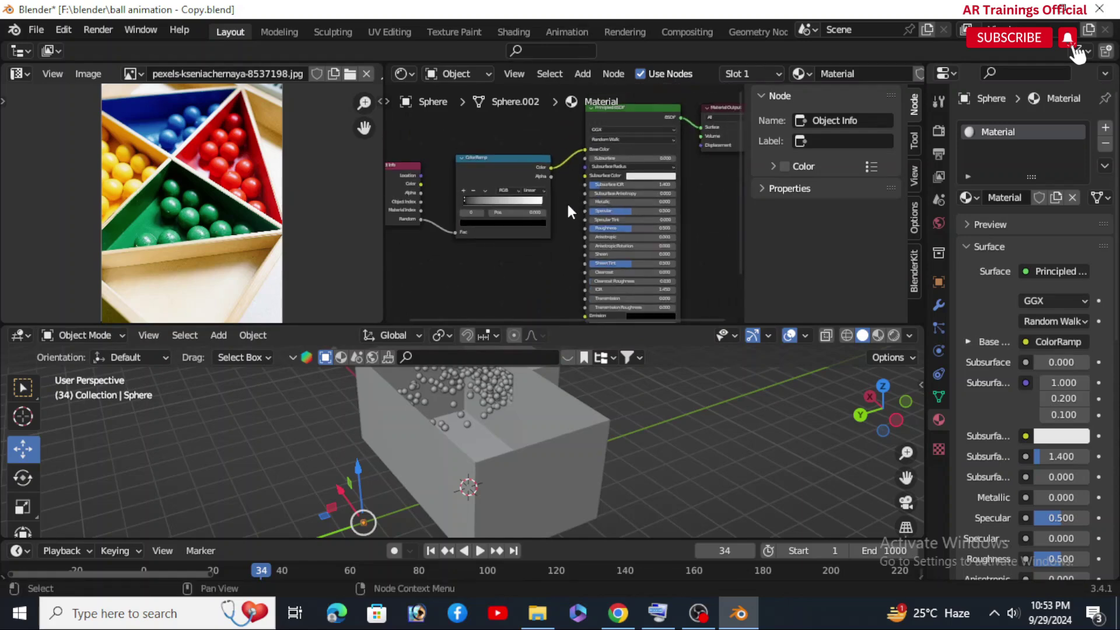
Step: Set the ColorRamp interpolation to Constant for sharp colour steps
scroll(505, 229, up, 2)
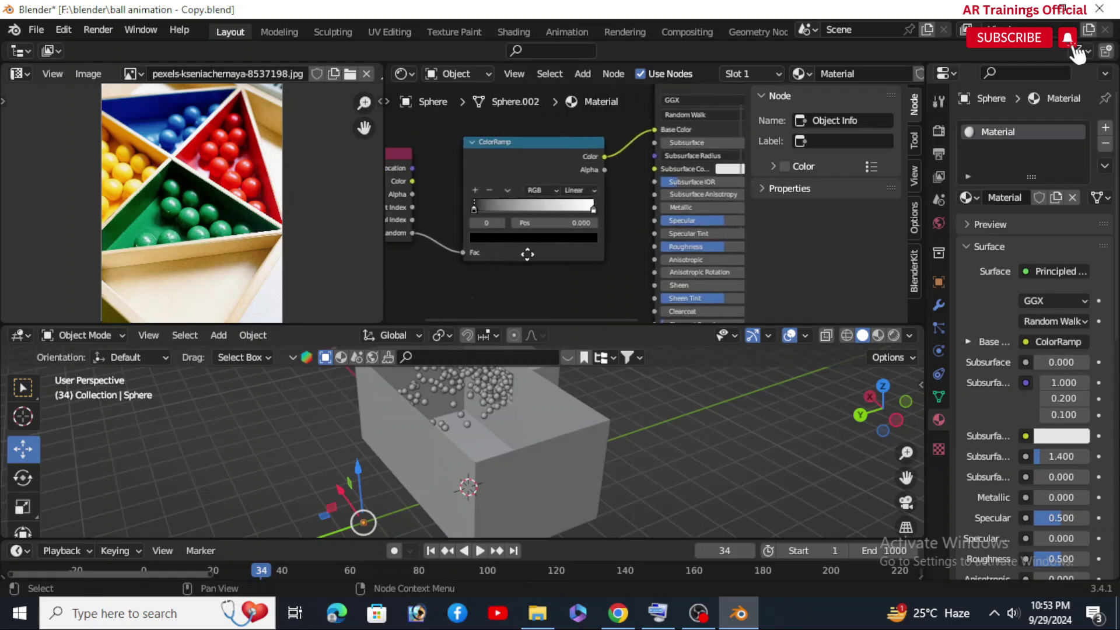
click(584, 191)
click(591, 257)
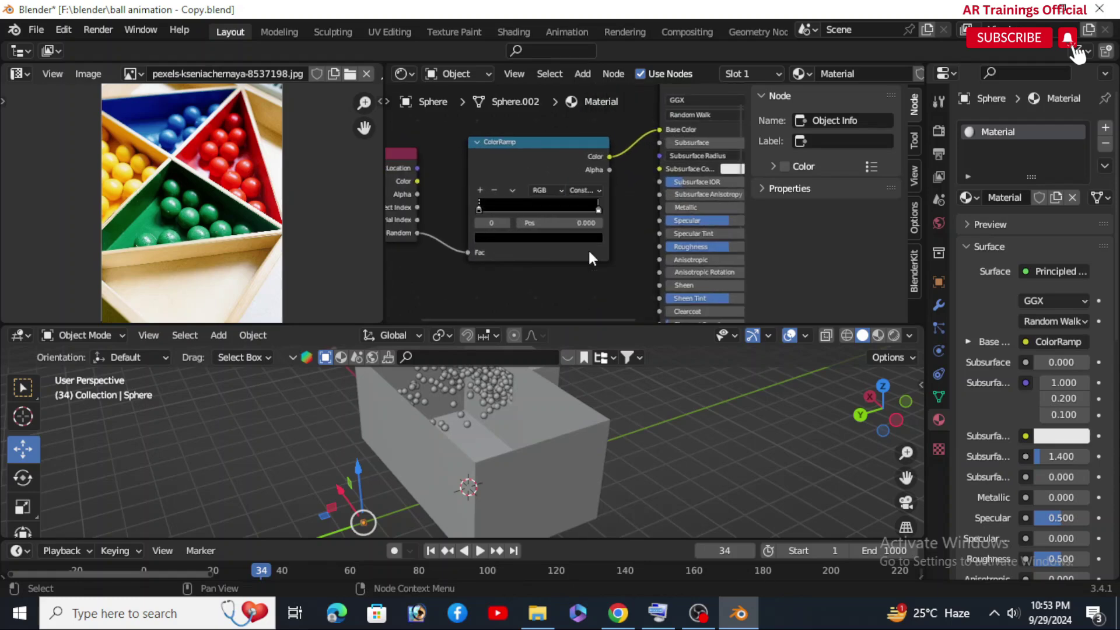
scroll(509, 243, down, 1)
middle_drag(510, 243, 511, 271)
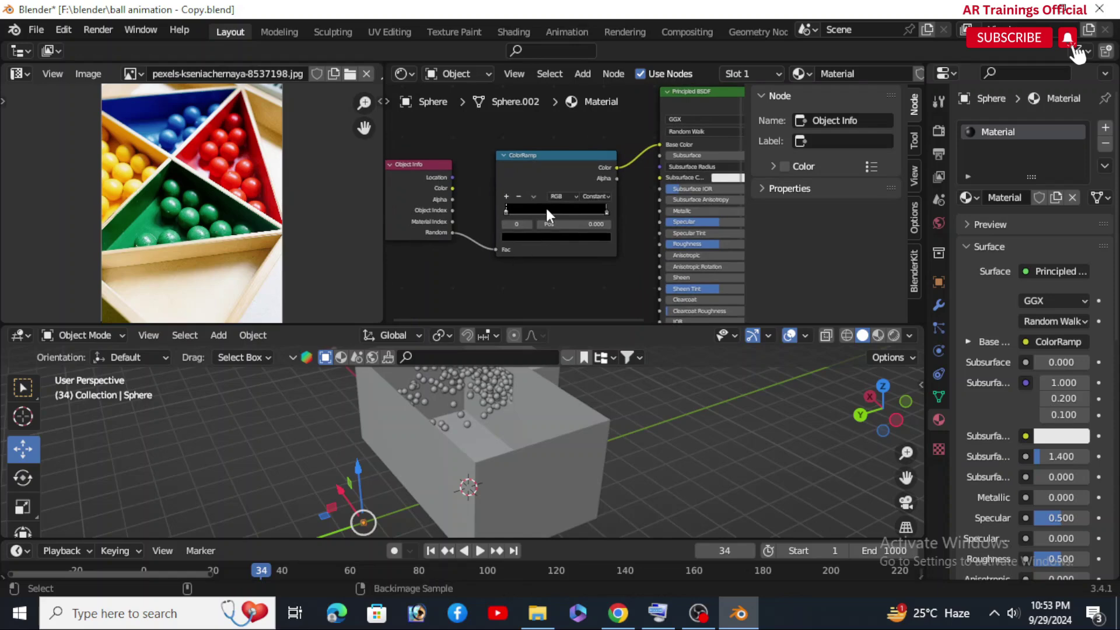
Step: Eyedrop the red ball colour from the photo into the ColorRamp and add another colour stop
key(e)
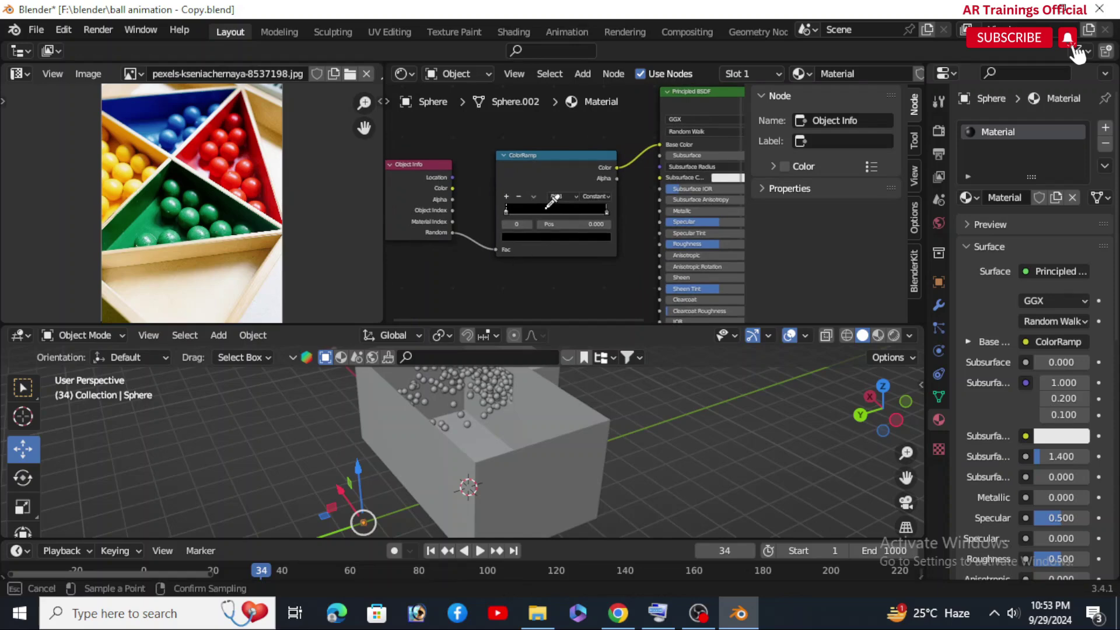
click(231, 145)
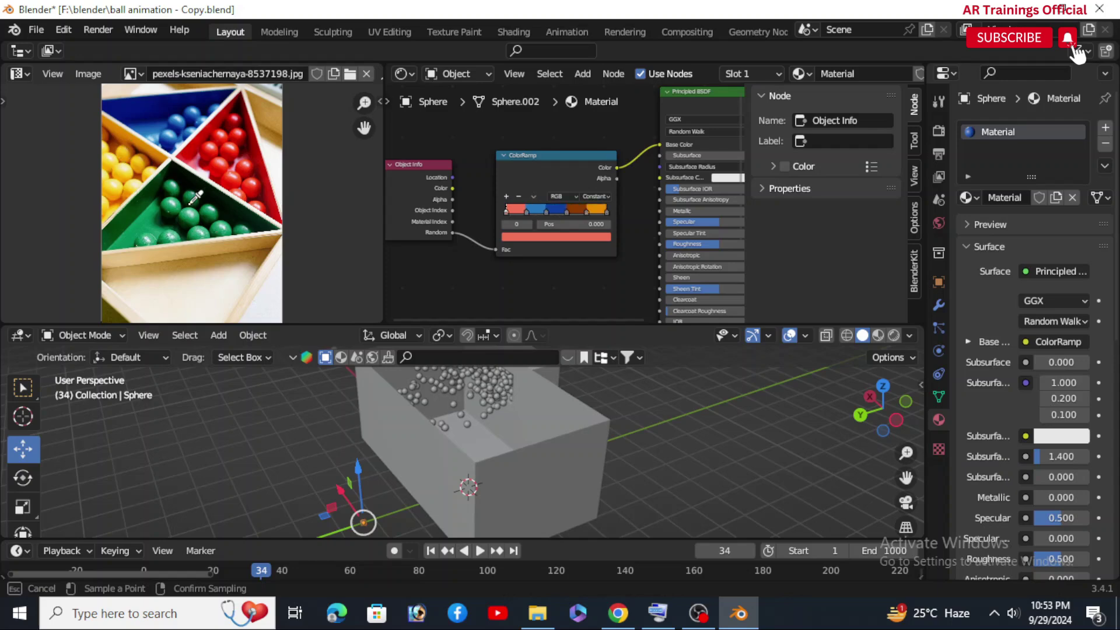
click(119, 153)
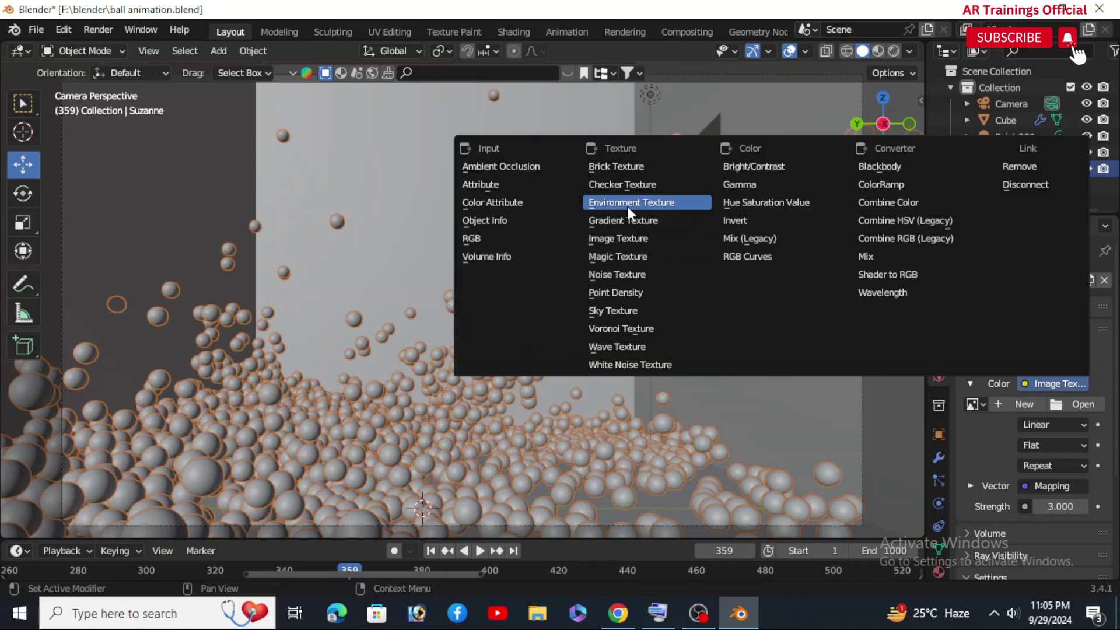
Step: Use an Environment Texture for the world colour, loading Downloads > HDRI 17 > HDRI 17.hdr
click(627, 204)
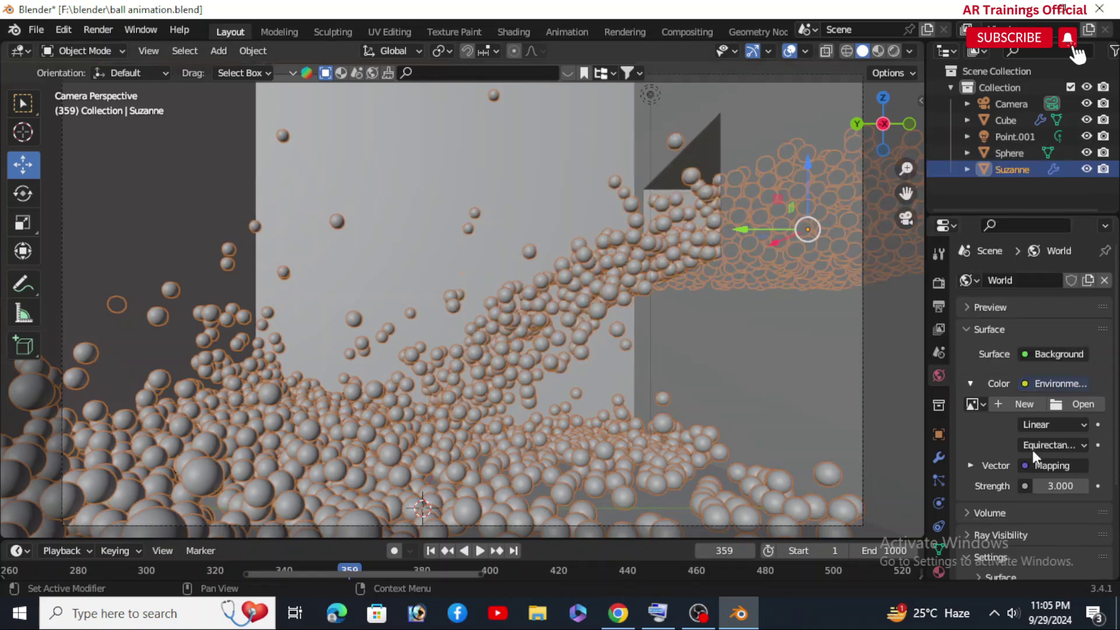
click(1068, 407)
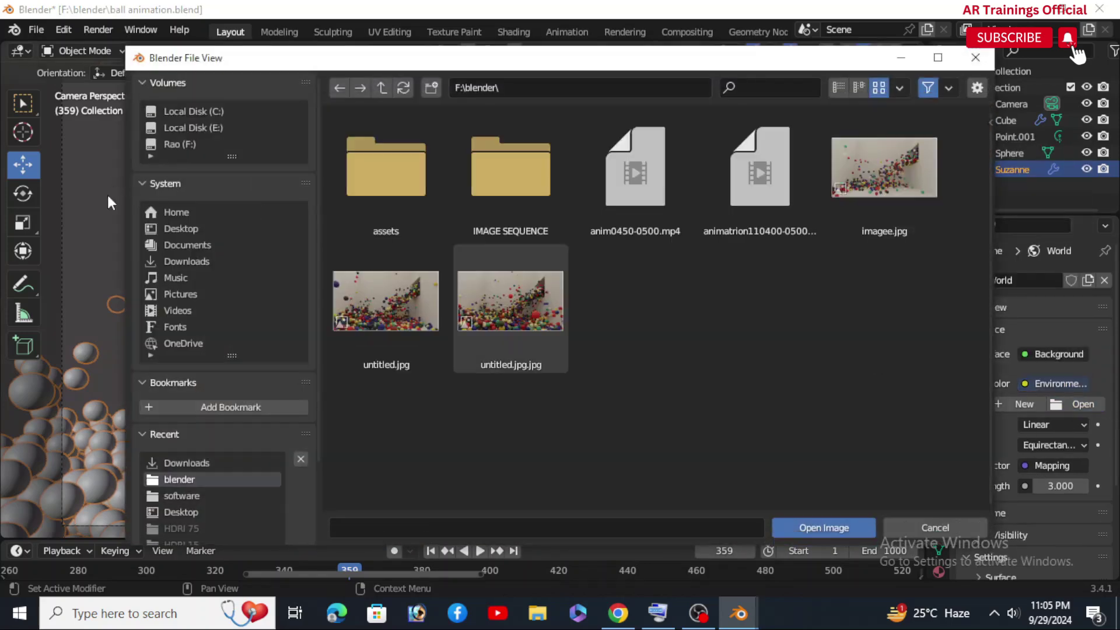
click(193, 262)
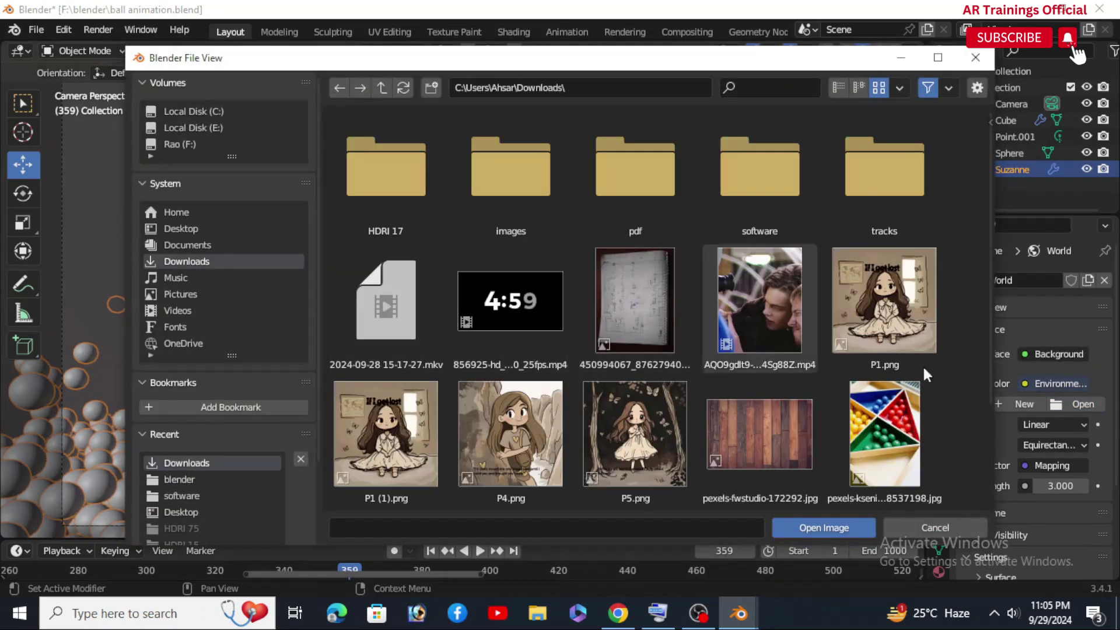
double_click(406, 184)
click(384, 169)
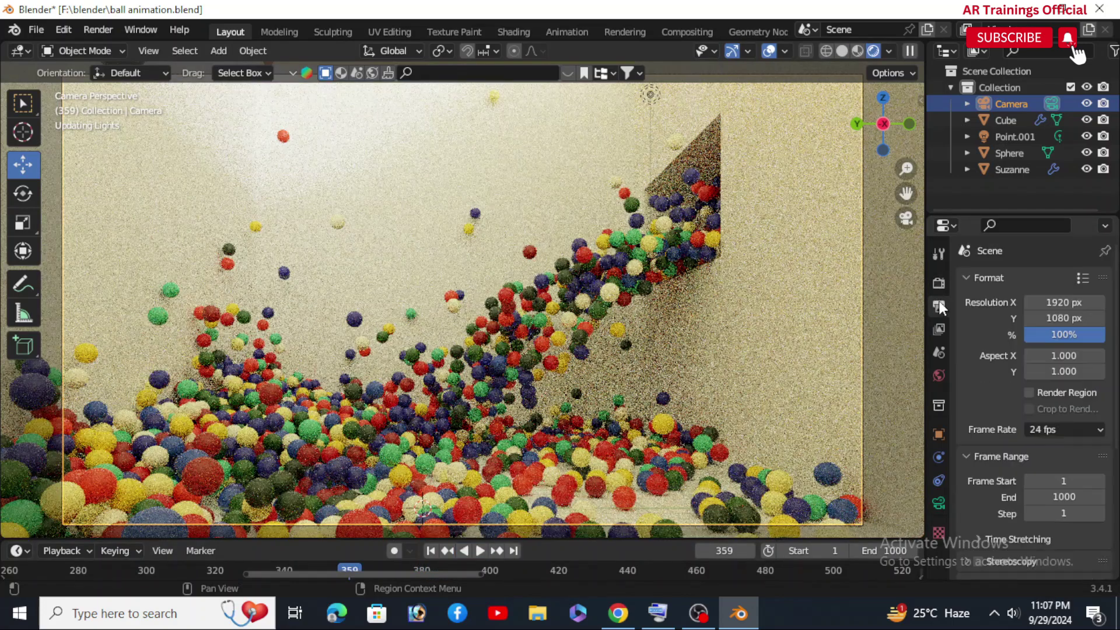
Step: Keep the render output path at D:\blender\anim
scroll(1042, 474, down, 6)
click(1098, 412)
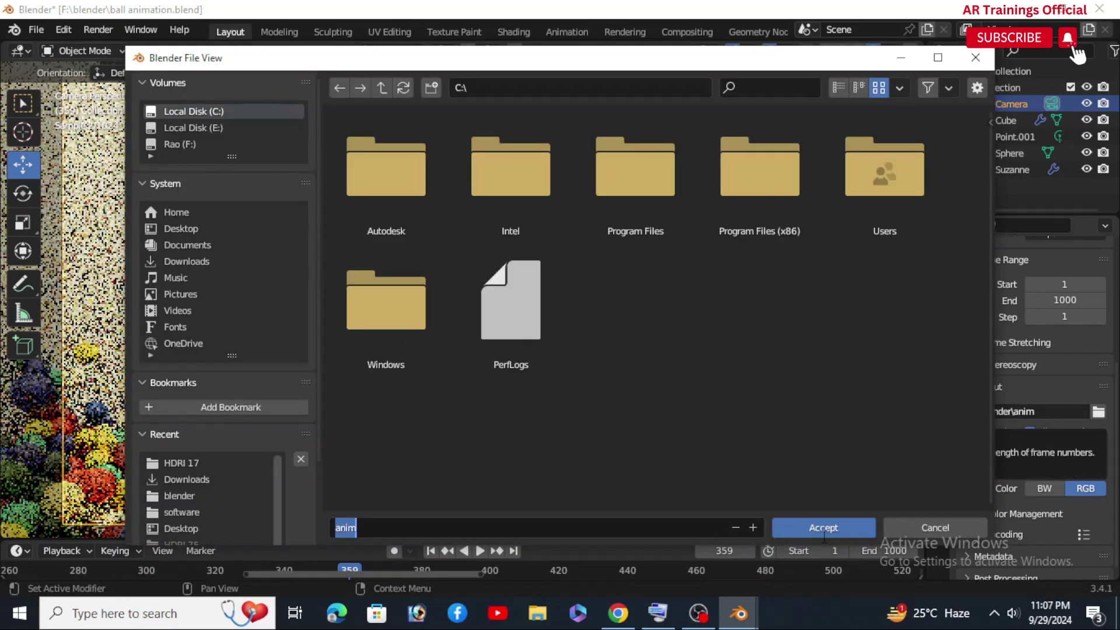
click(975, 57)
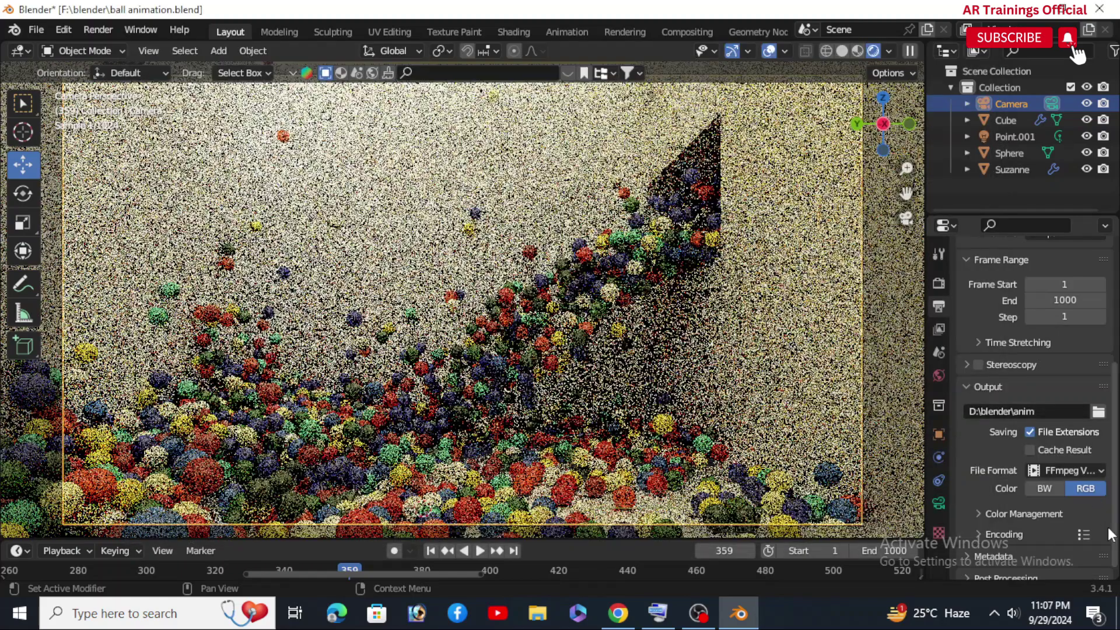
Step: Keep FFmpeg Video as the file format and set the encoding container to MPEG-4
scroll(1083, 486, down, 1)
click(1098, 472)
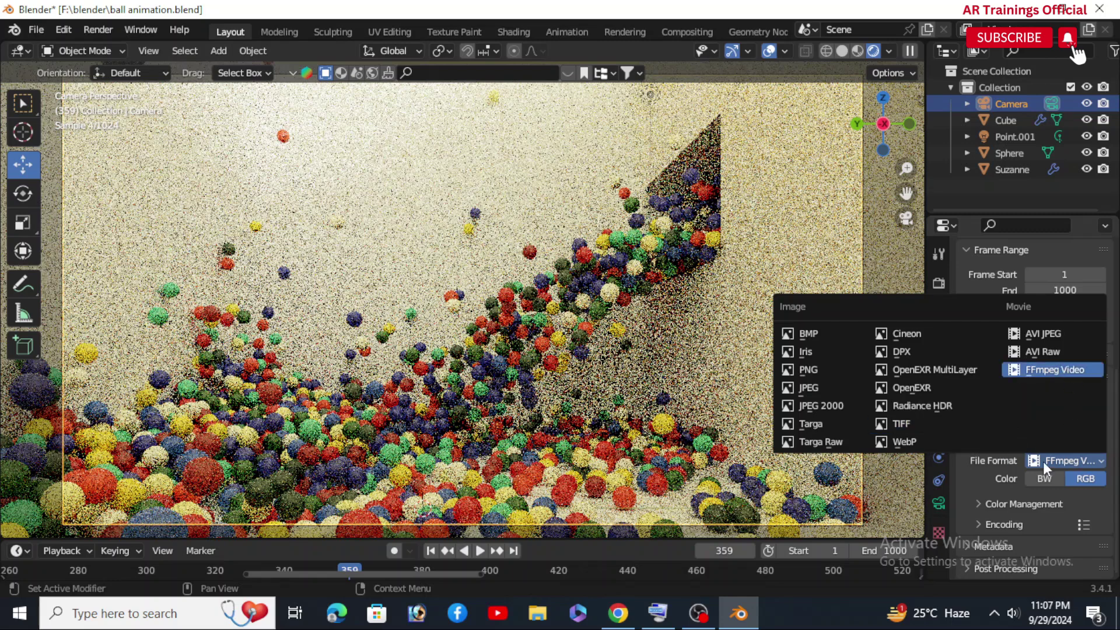
click(995, 487)
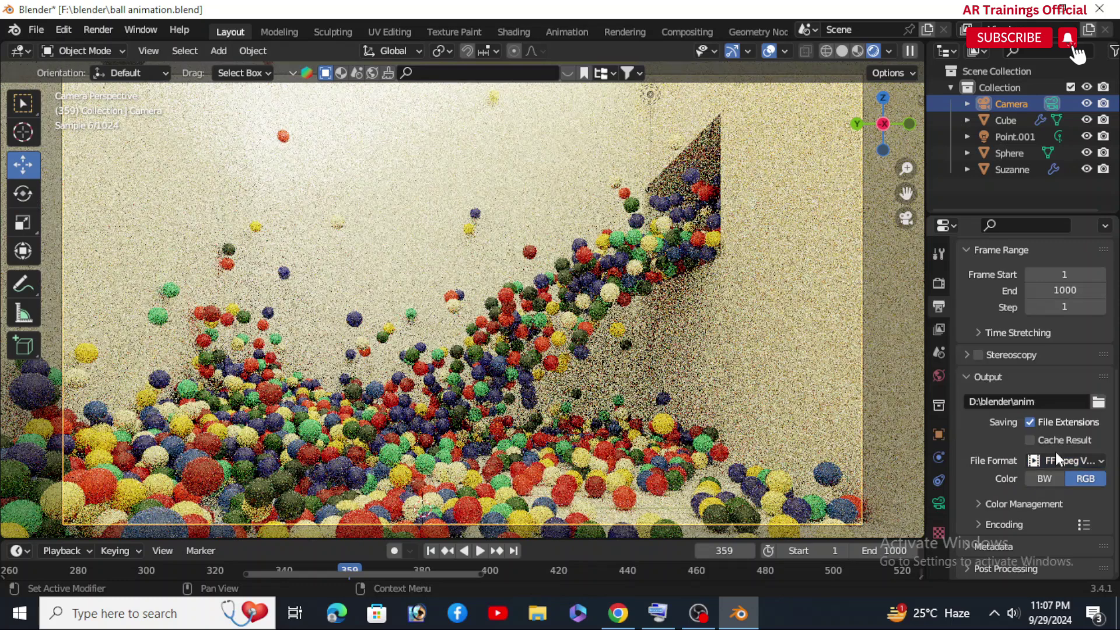
click(986, 524)
scroll(1026, 501, down, 3)
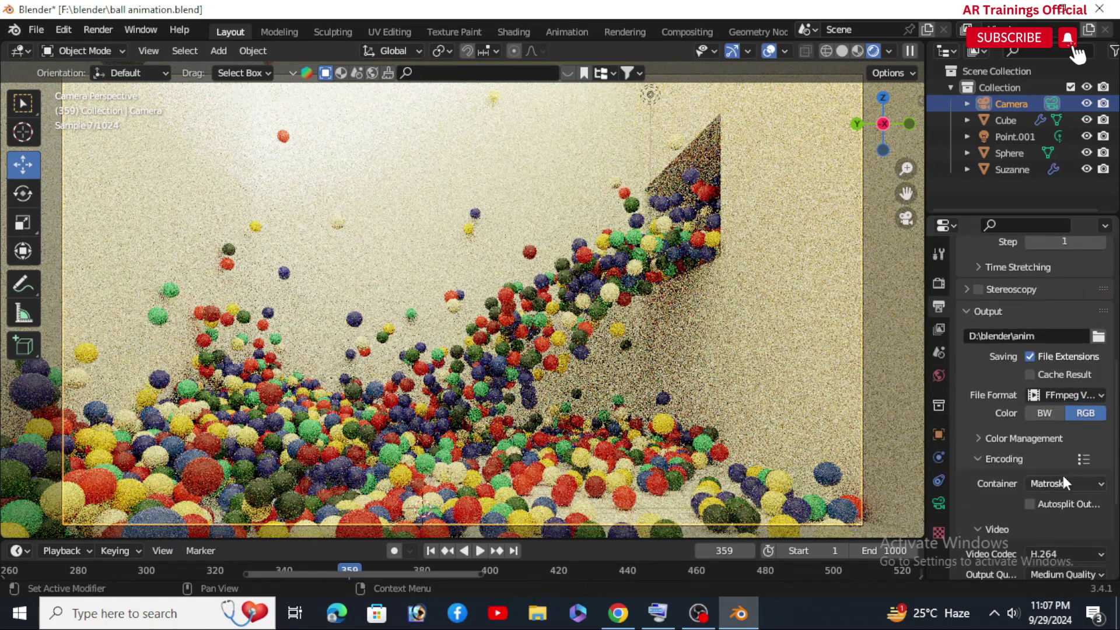
click(1068, 483)
click(1063, 428)
Step: Bring up the Render menu to render the animation
click(96, 30)
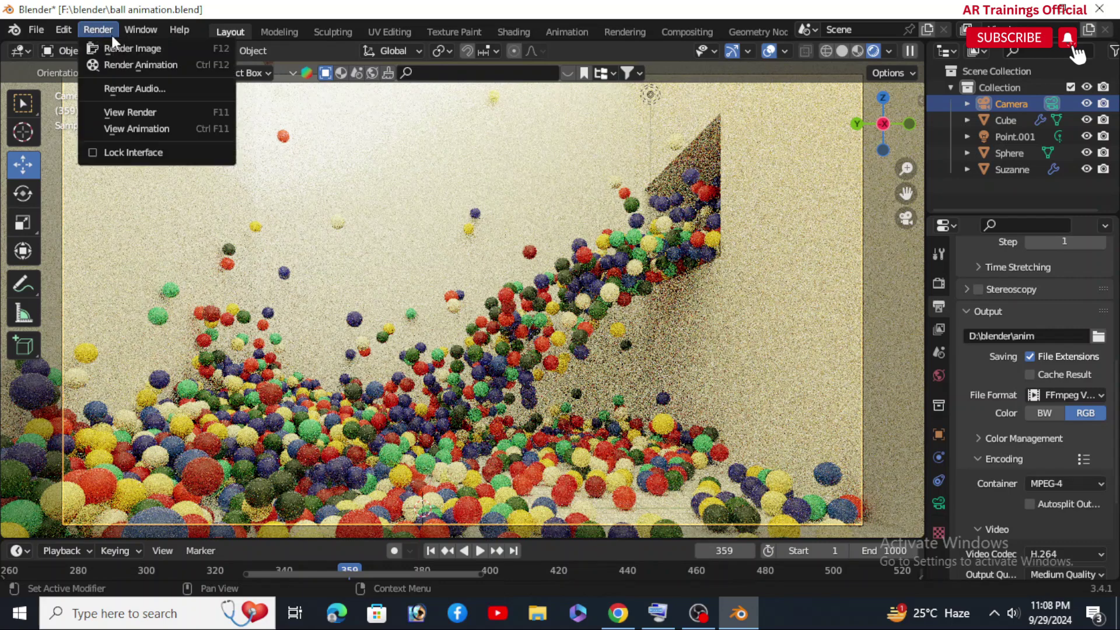